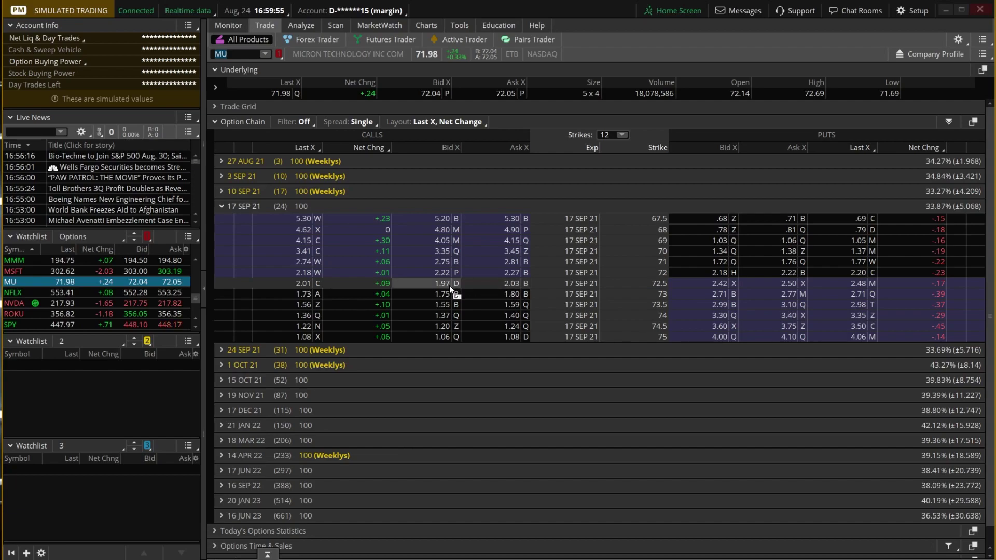
Copy the symbol of the MU 17 SEP 21 72.5 call from the option chain and load it in the chart
{"action": "right_click", "coordinate": [506, 284]}
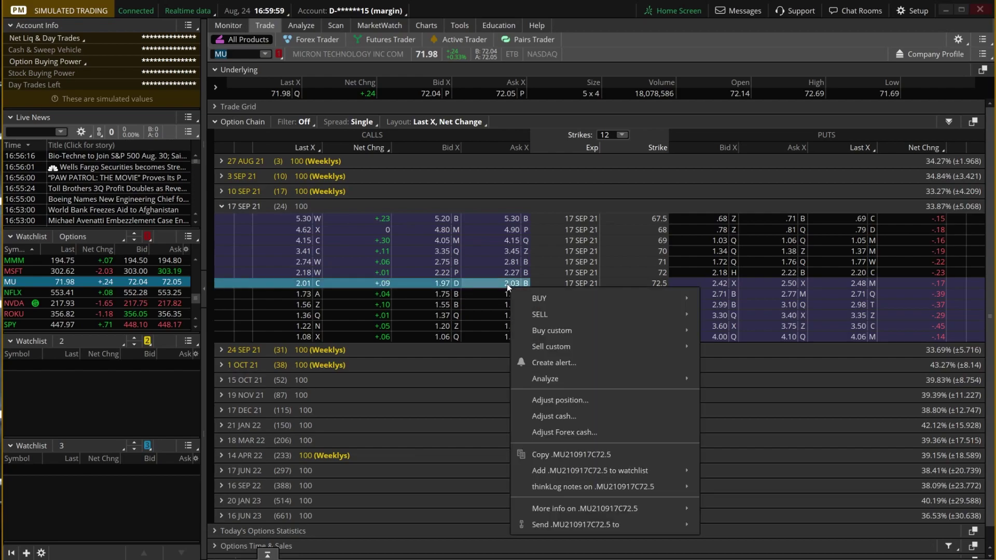
{"action": "left_click", "coordinate": [536, 456]}
{"action": "left_click", "coordinate": [425, 25]}
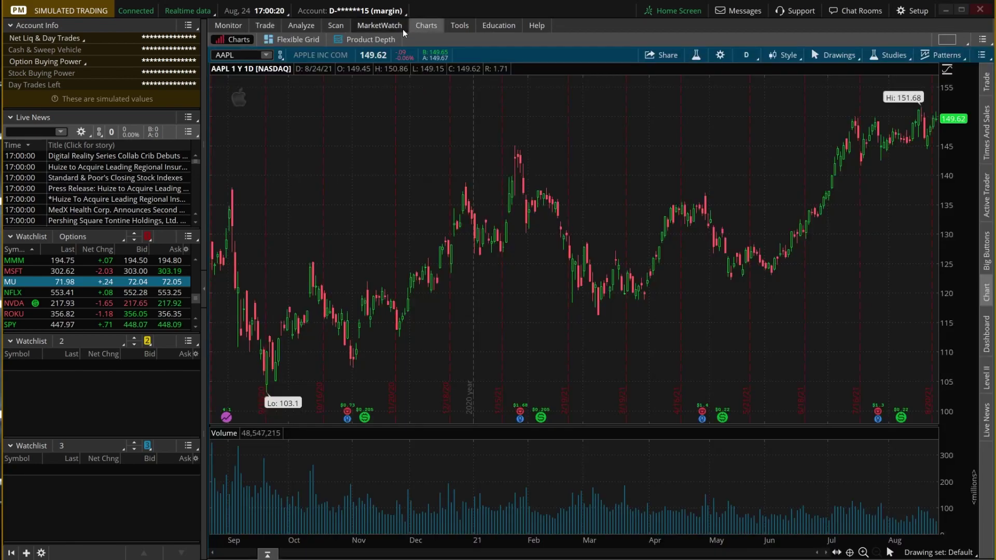
{"action": "left_click", "coordinate": [235, 54]}
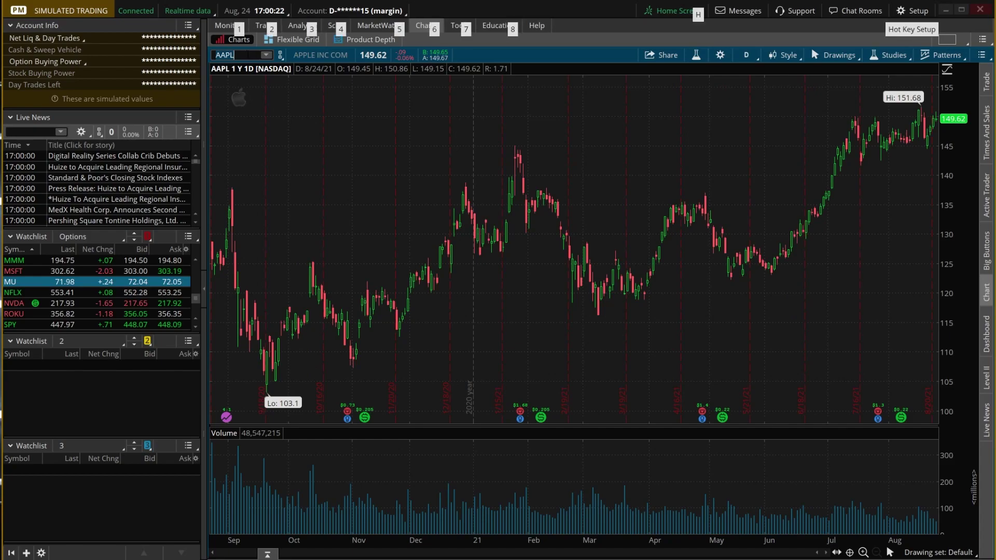
{"action": "key", "text": "ctrl+v"}
{"action": "key", "text": "Return"}
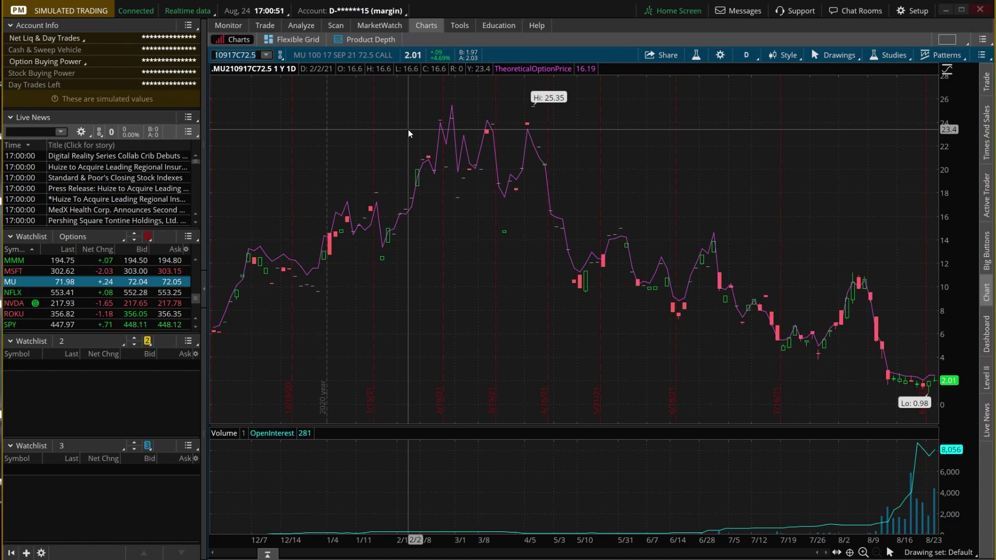
Show the Active Trader price ladder beside the option chart and widen its Price column
{"action": "left_click", "coordinate": [987, 205]}
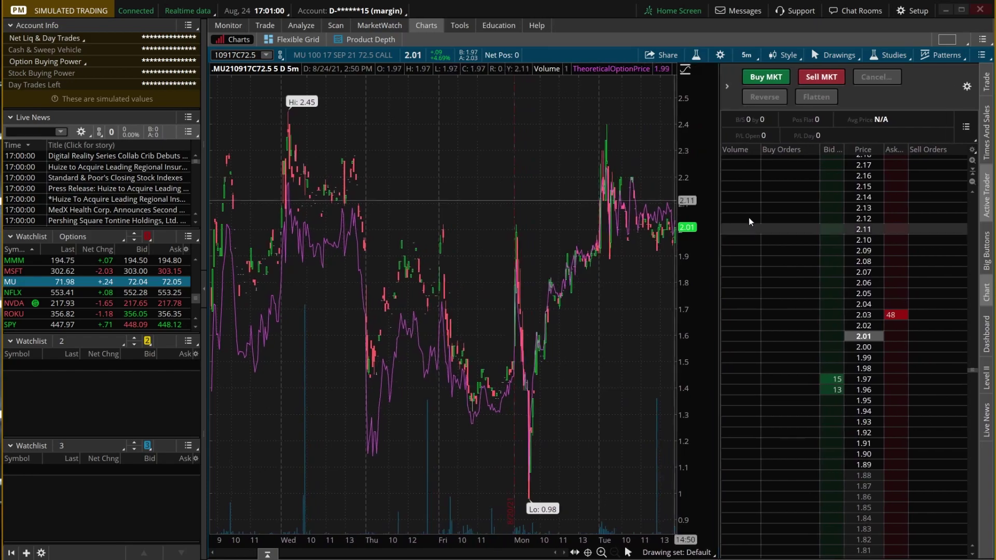
{"action": "left_click_drag", "start_coordinate": [881, 149], "coordinate": [892, 149]}
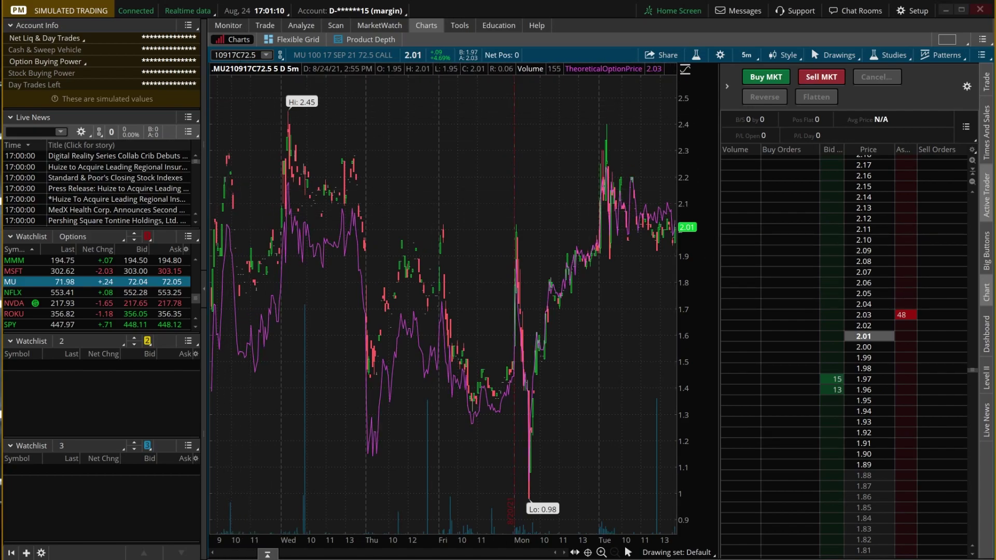
{"action": "left_click", "coordinate": [822, 80]}
{"action": "left_click", "coordinate": [777, 80]}
{"action": "left_click", "coordinate": [815, 75]}
{"action": "left_click", "coordinate": [863, 81]}
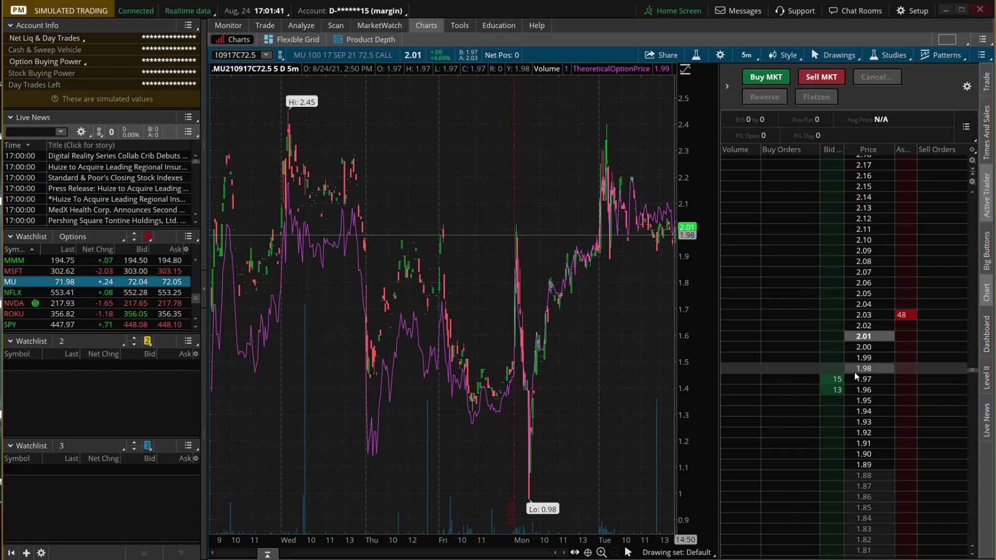
{"action": "left_click", "coordinate": [833, 375]}
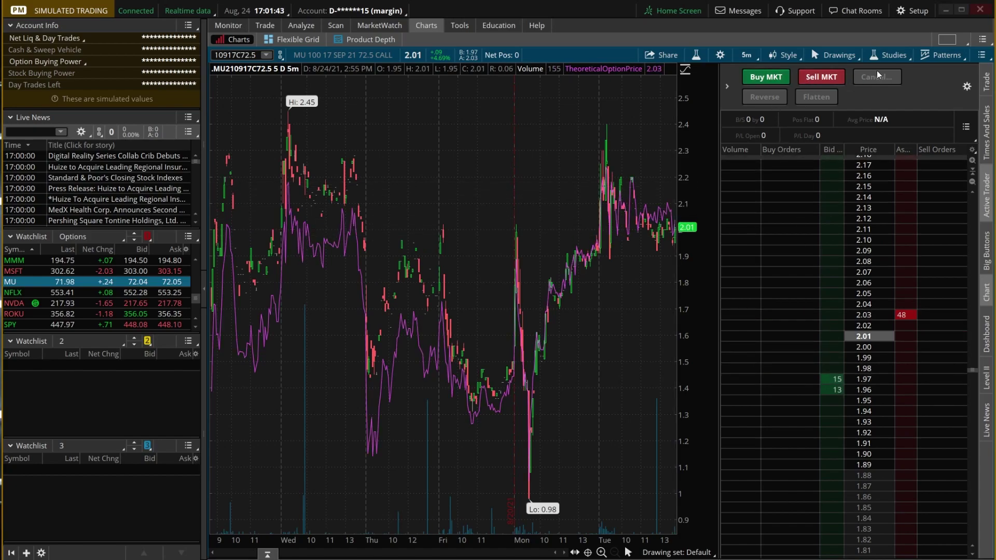
{"action": "left_click", "coordinate": [821, 77]}
Expand the Active Trader order settings and set the order quantity to 1
{"action": "left_click", "coordinate": [727, 87]}
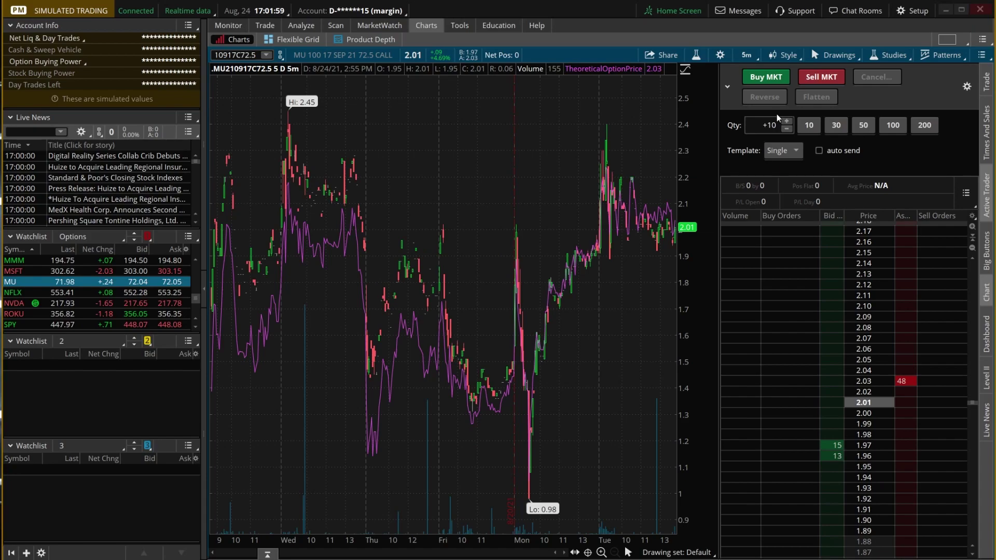
{"action": "left_click", "coordinate": [767, 125]}
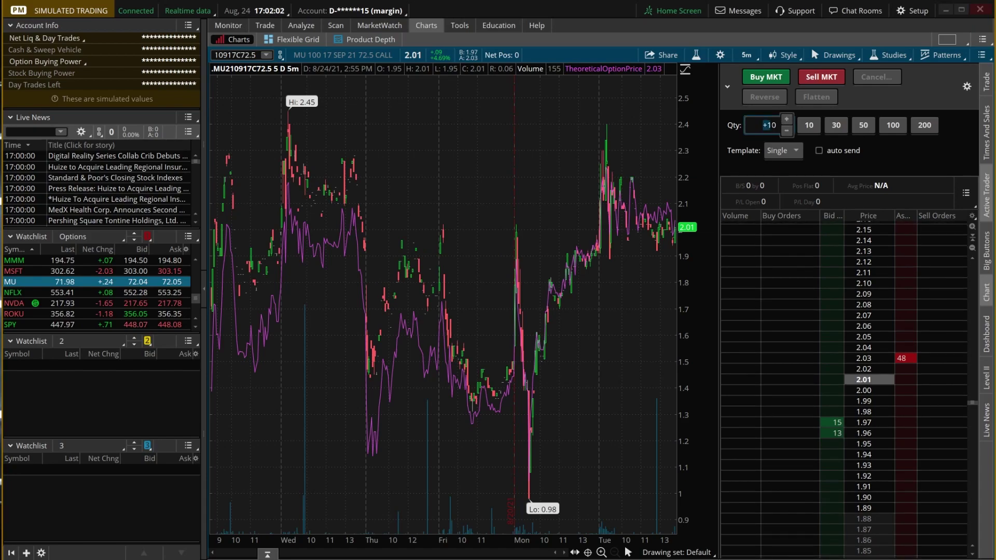
{"action": "type", "text": "1"}
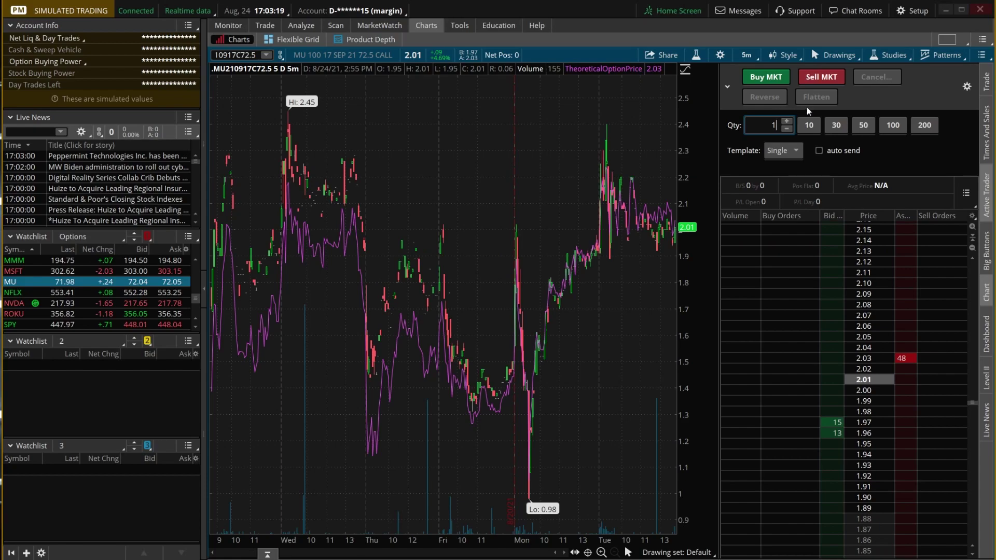
{"action": "left_click", "coordinate": [816, 83]}
{"action": "left_click", "coordinate": [821, 77]}
{"action": "left_click", "coordinate": [760, 80]}
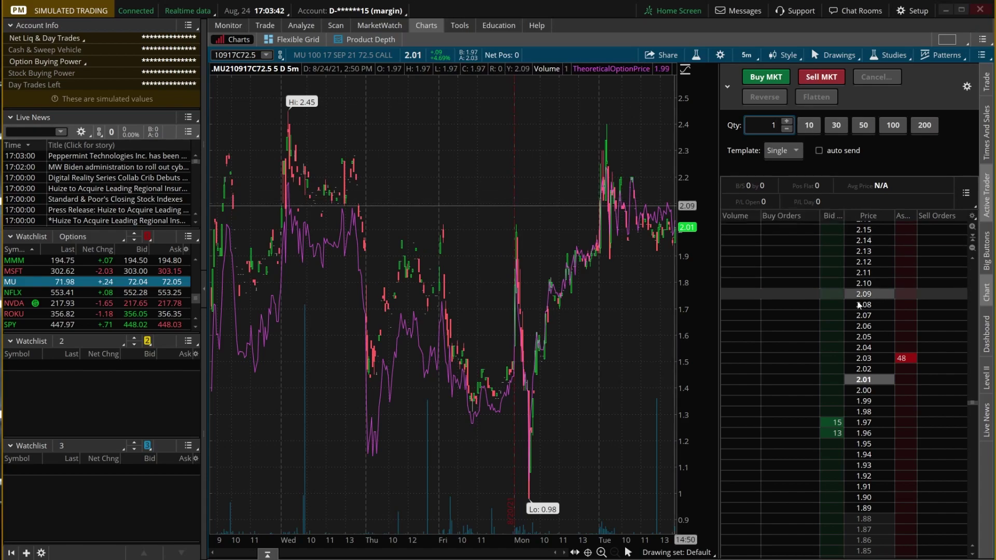
Draft a buy limit order for 1 contract at 1.90 from the price ladder and delete it at the confirmation stage
{"action": "left_click", "coordinate": [828, 437]}
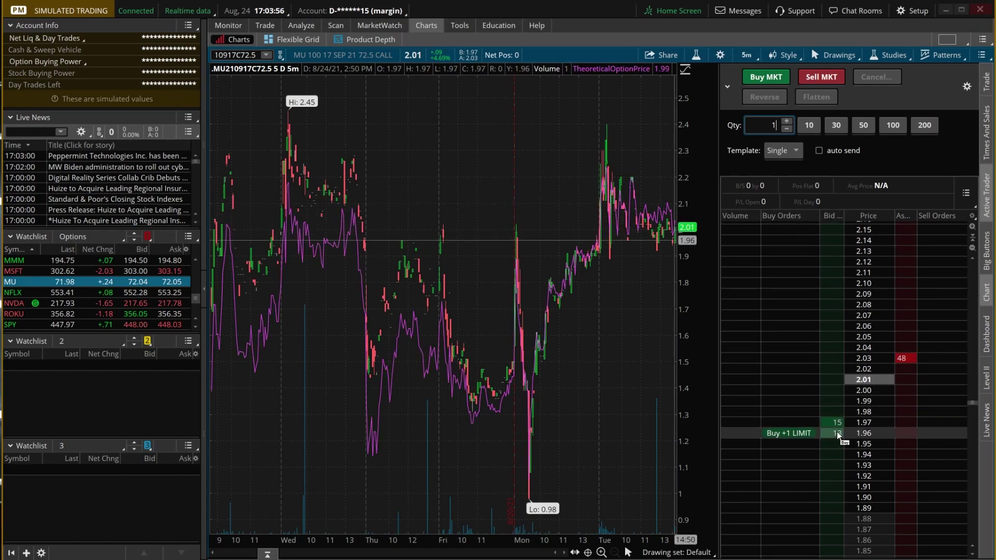
{"action": "left_click", "coordinate": [835, 442]}
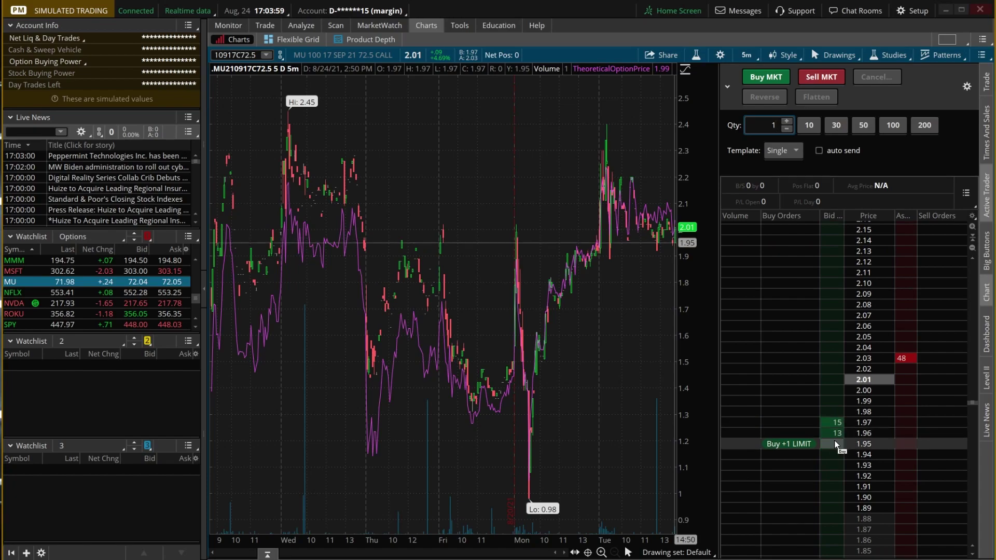
{"action": "left_click_drag", "start_coordinate": [835, 445], "coordinate": [836, 403]}
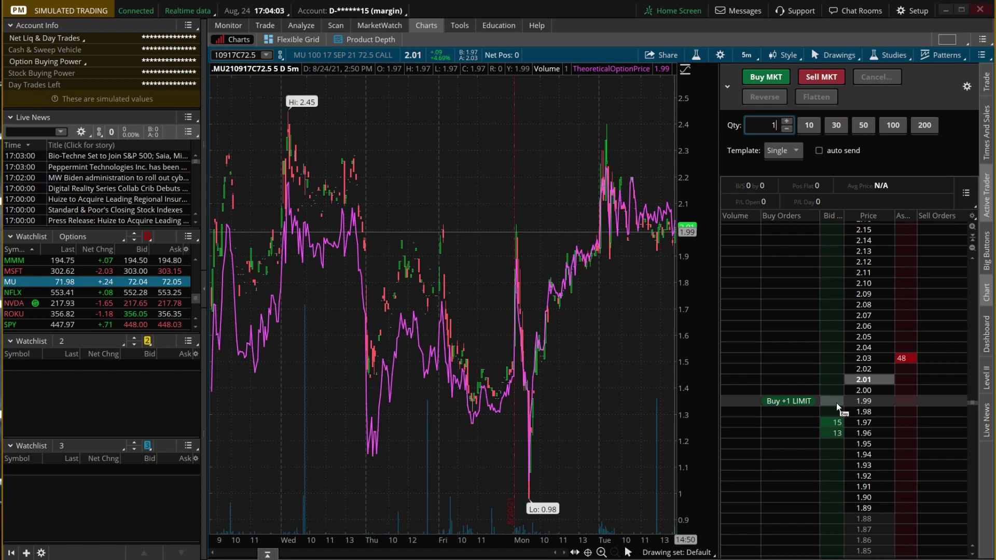
{"action": "left_click_drag", "start_coordinate": [836, 405], "coordinate": [836, 494]}
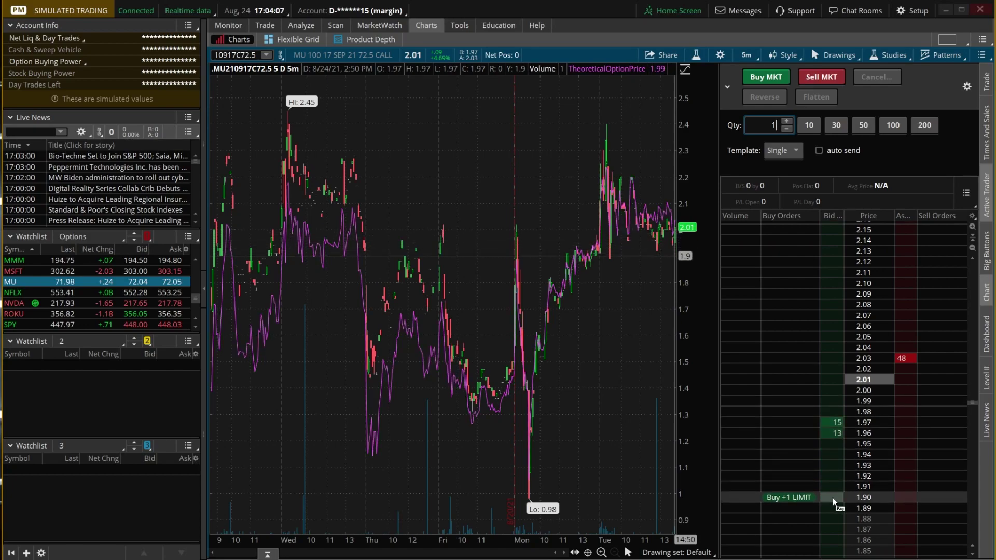
{"action": "left_click", "coordinate": [833, 498]}
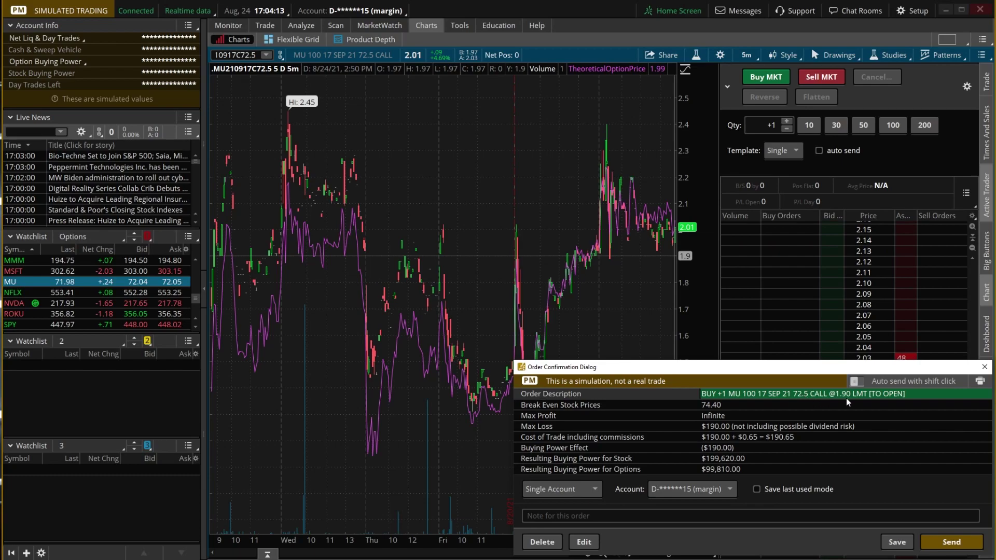
{"action": "left_click", "coordinate": [542, 542]}
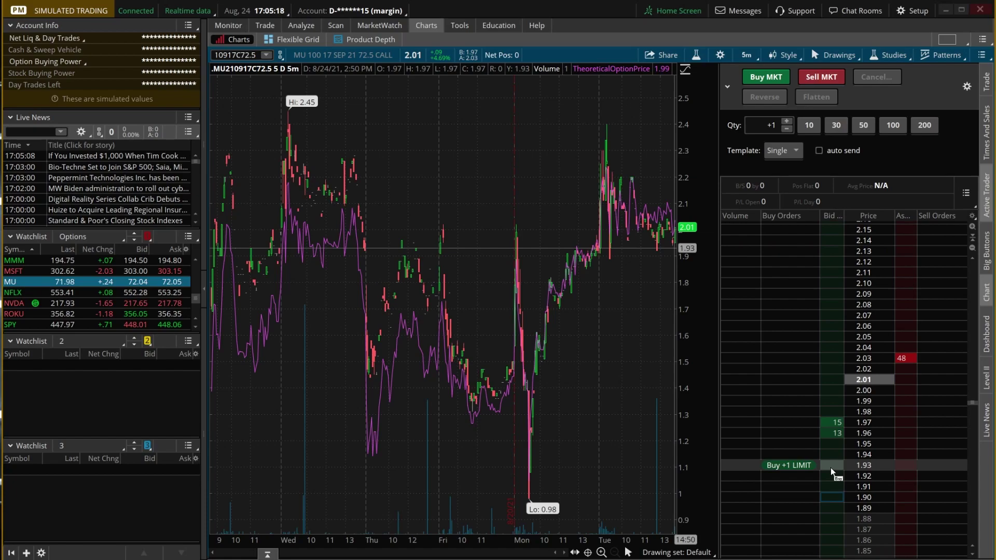
Apply the TRG w/ bracket order template in Active Trader
{"action": "left_click", "coordinate": [791, 155]}
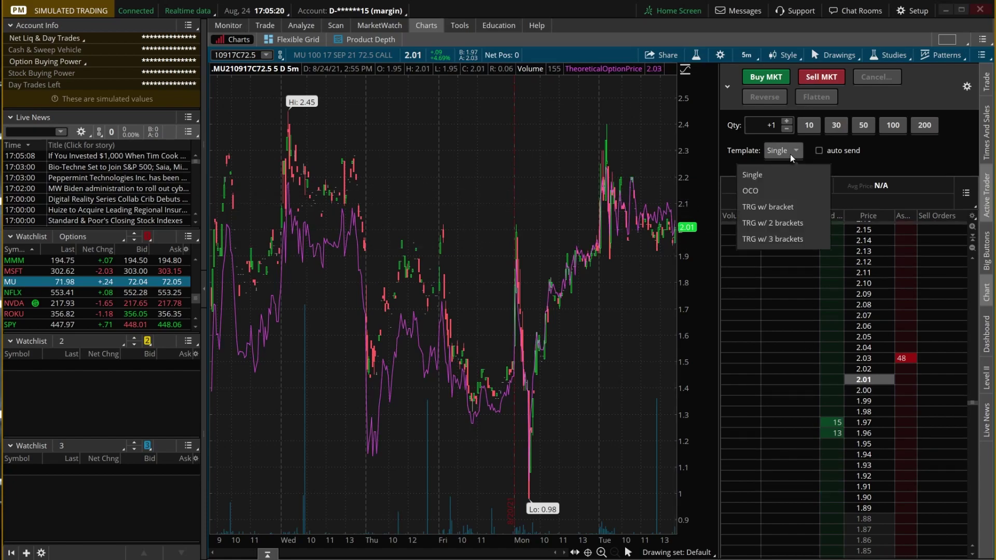
{"action": "left_click", "coordinate": [785, 207]}
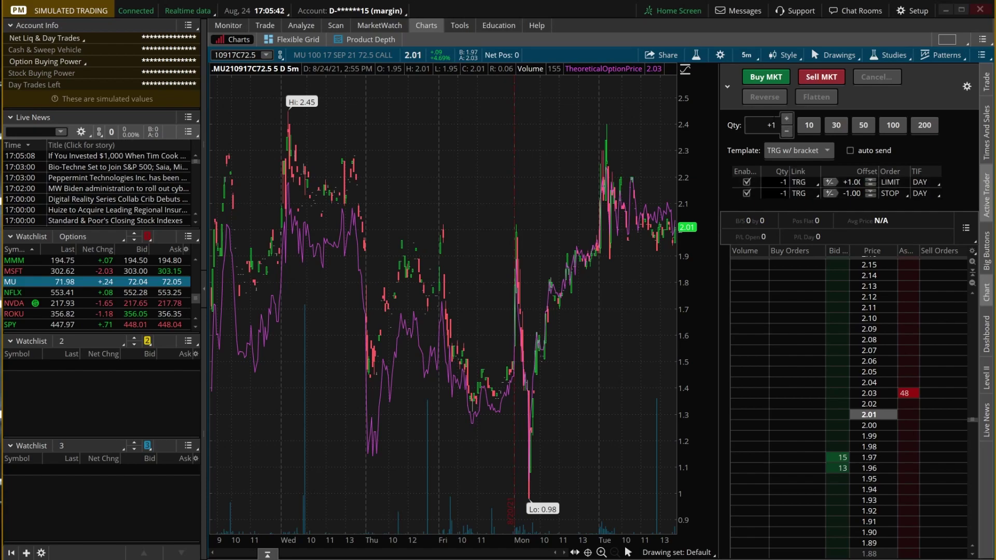
{"action": "left_click", "coordinate": [773, 82]}
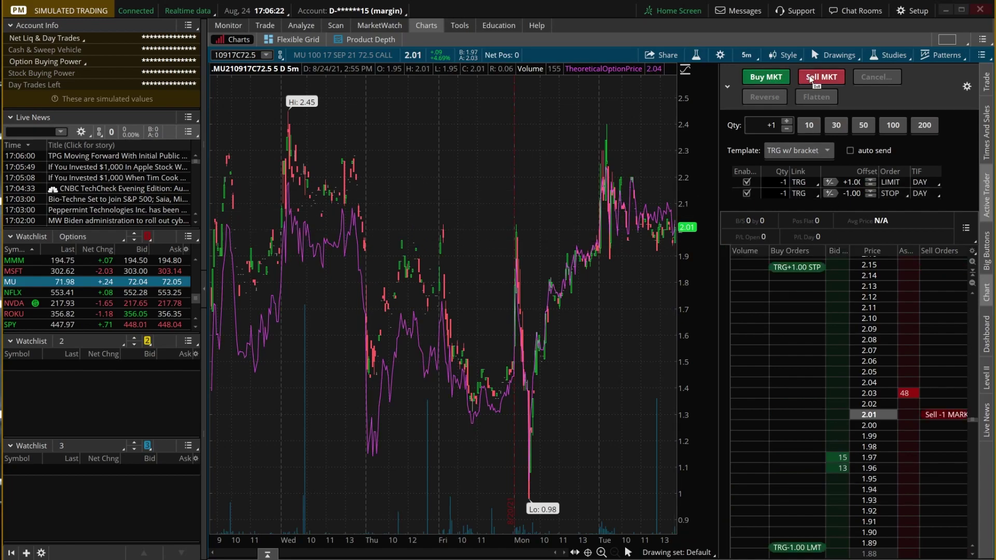
Switch both bracket offsets to percent, with +5% for the limit order and -1% for the stop order
{"action": "left_click", "coordinate": [836, 185]}
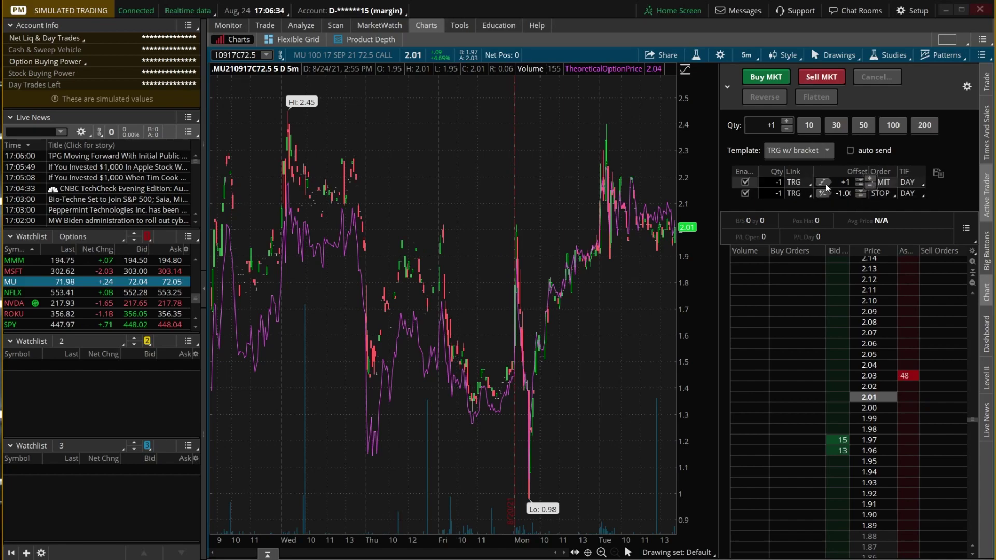
{"action": "left_click", "coordinate": [826, 184]}
{"action": "left_click", "coordinate": [837, 183]}
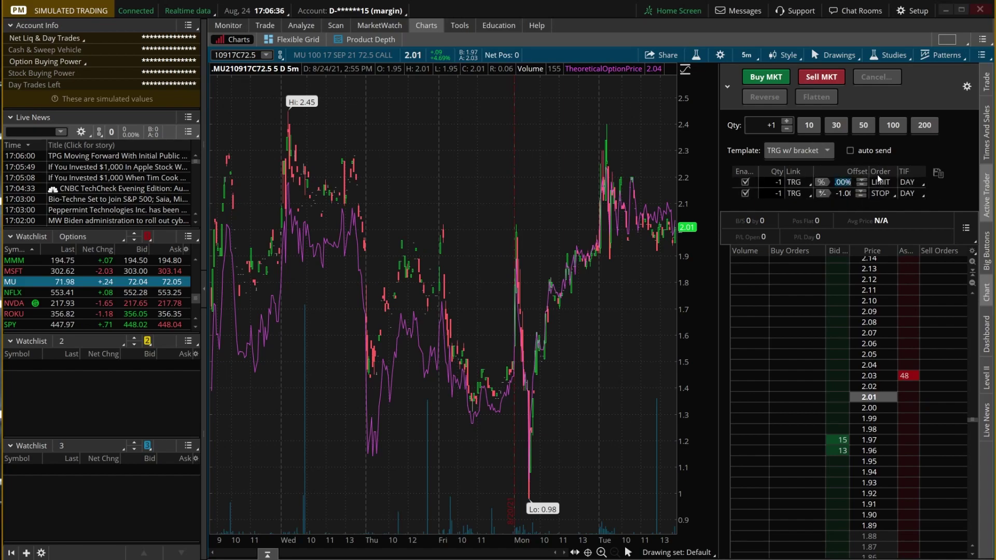
{"action": "type", "text": "5"}
{"action": "left_click", "coordinate": [823, 193]}
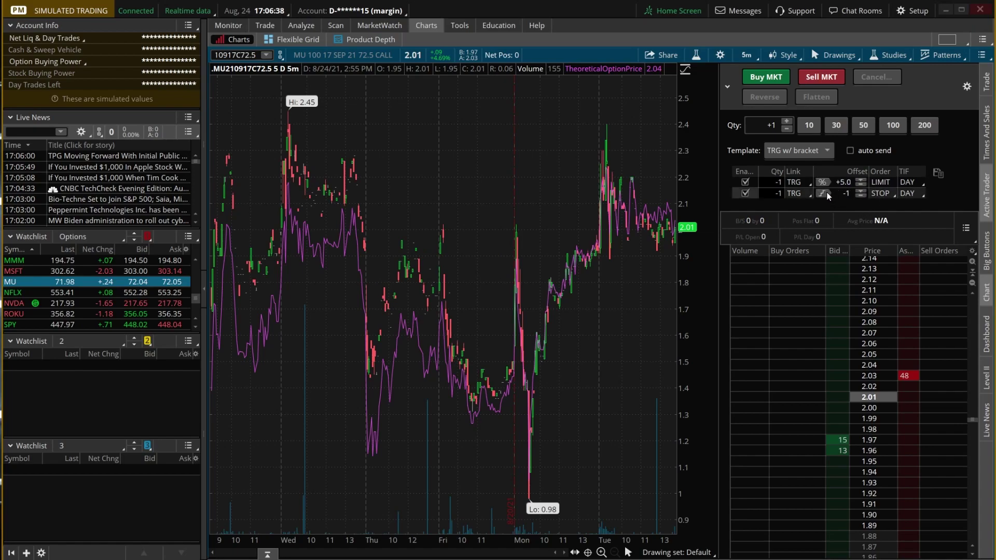
{"action": "left_click", "coordinate": [826, 192]}
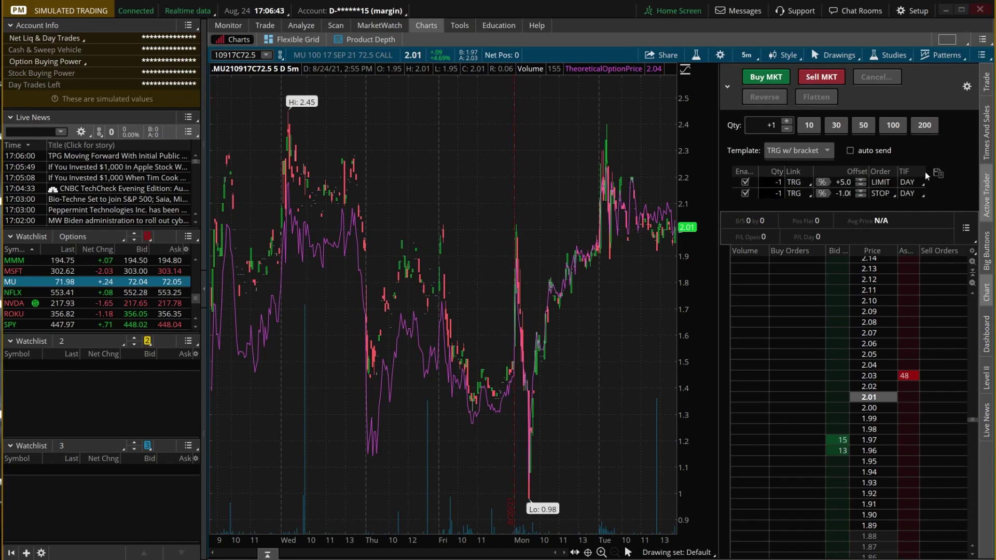
Save the bracket settings as a template named "+5% -1%" and check the list of available templates
{"action": "left_click", "coordinate": [938, 173]}
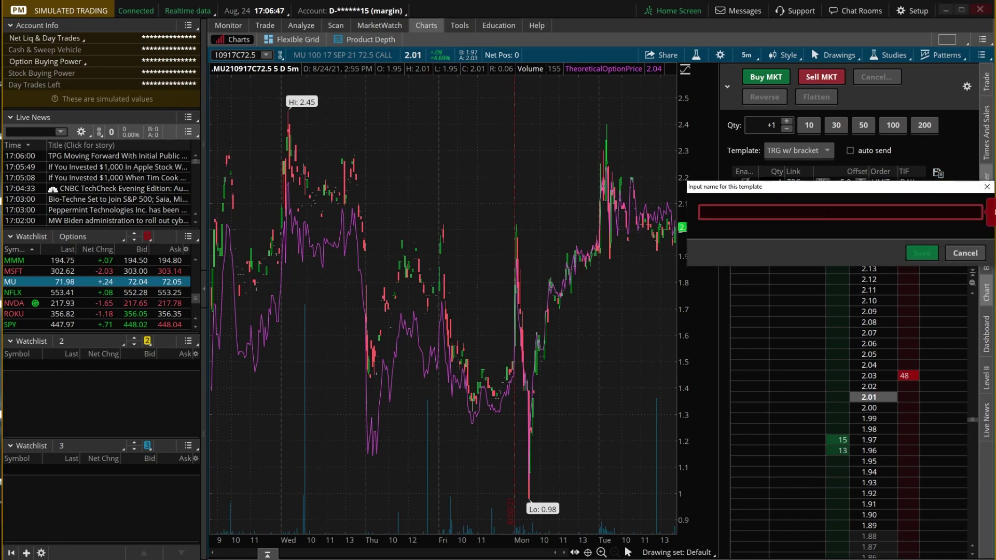
{"action": "type", "text": "+5% -"}
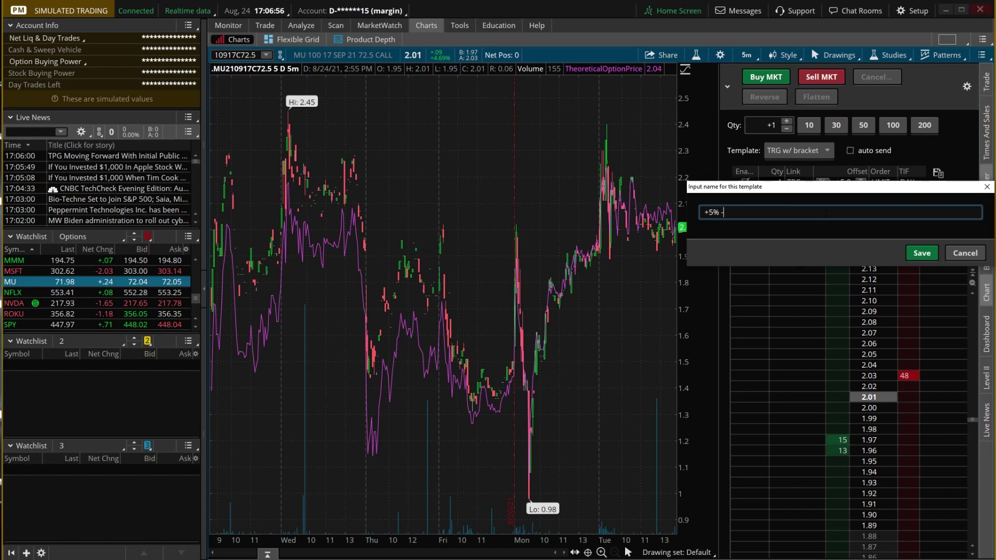
{"action": "type", "text": "1%"}
{"action": "left_click", "coordinate": [922, 253]}
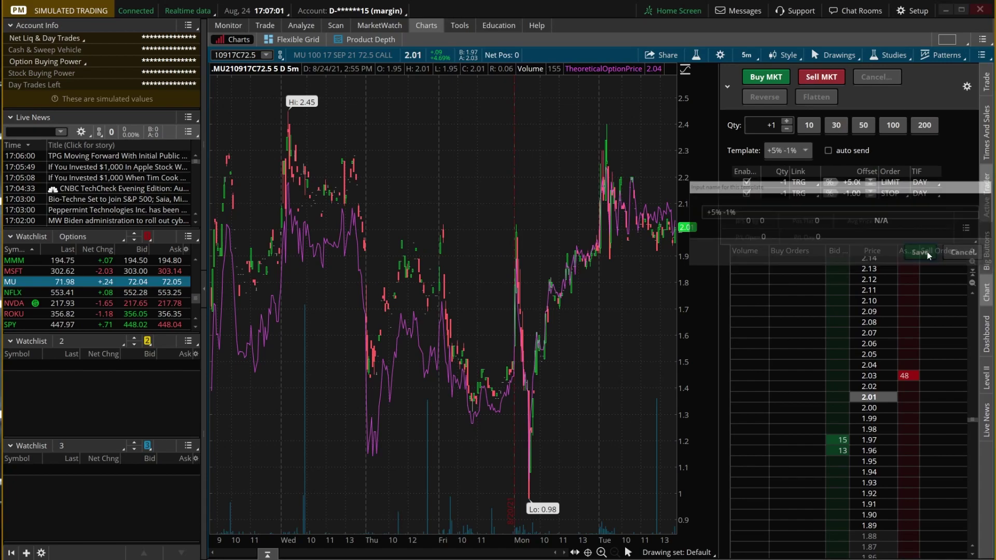
{"action": "left_click", "coordinate": [786, 151]}
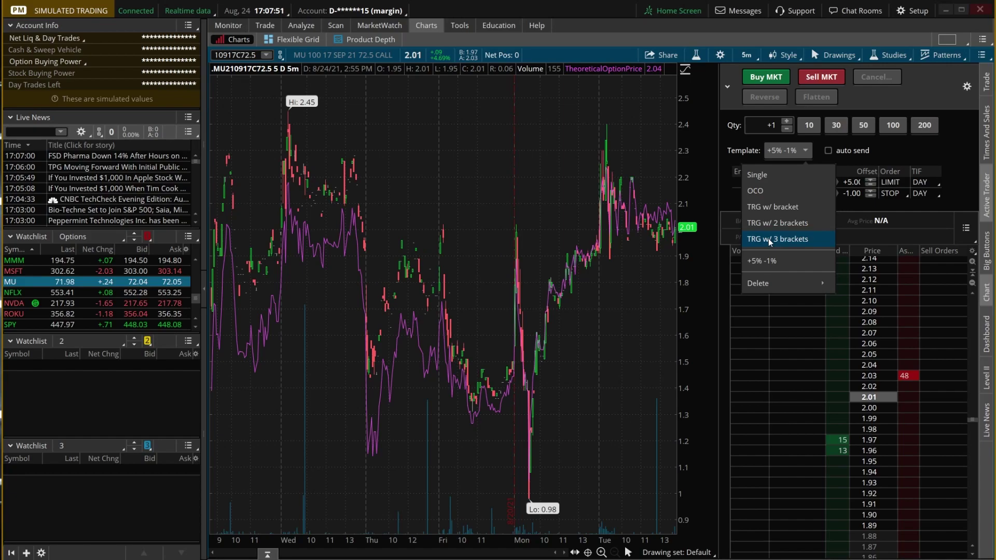
{"action": "left_click", "coordinate": [947, 159]}
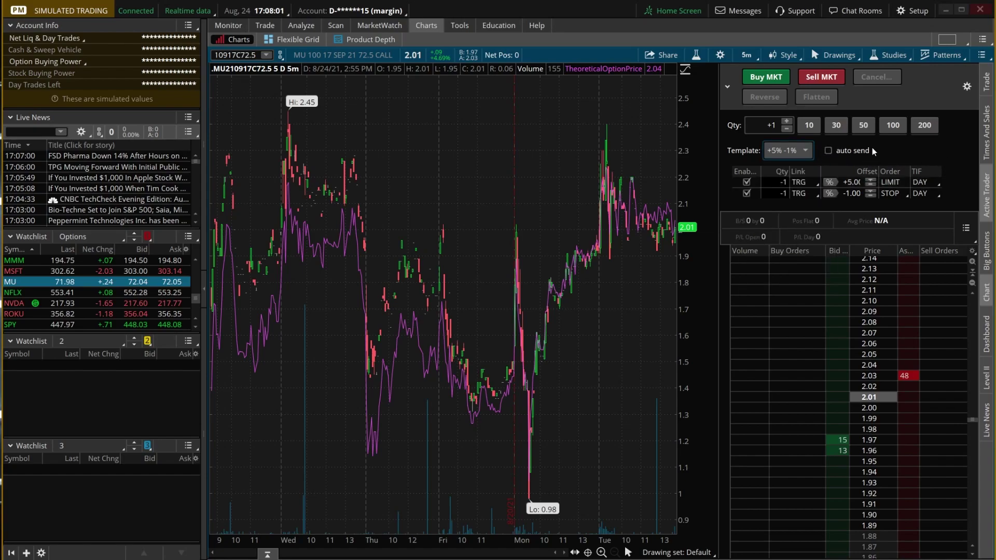
Turn on auto send for the bracket orders and switch it off again
{"action": "left_click", "coordinate": [830, 151]}
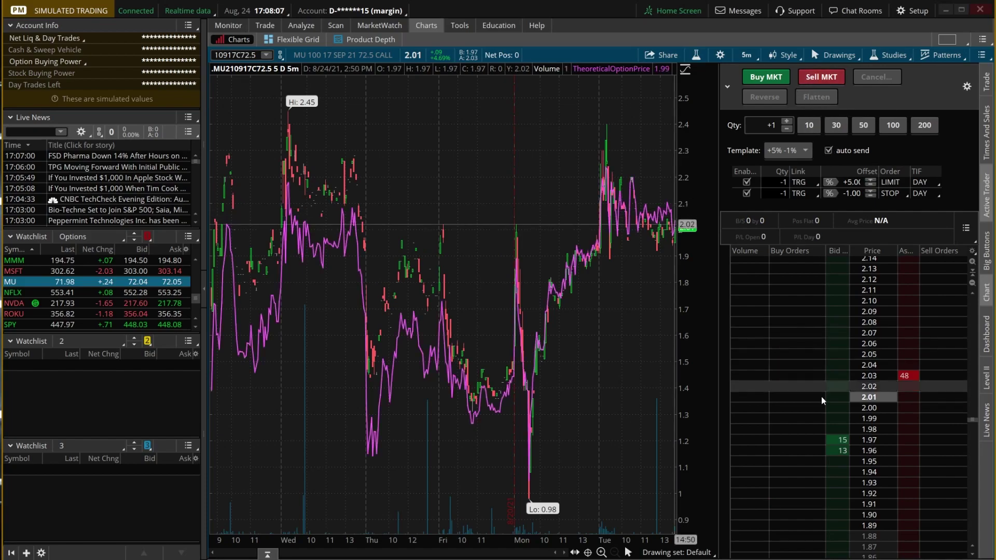
{"action": "left_click", "coordinate": [837, 440]}
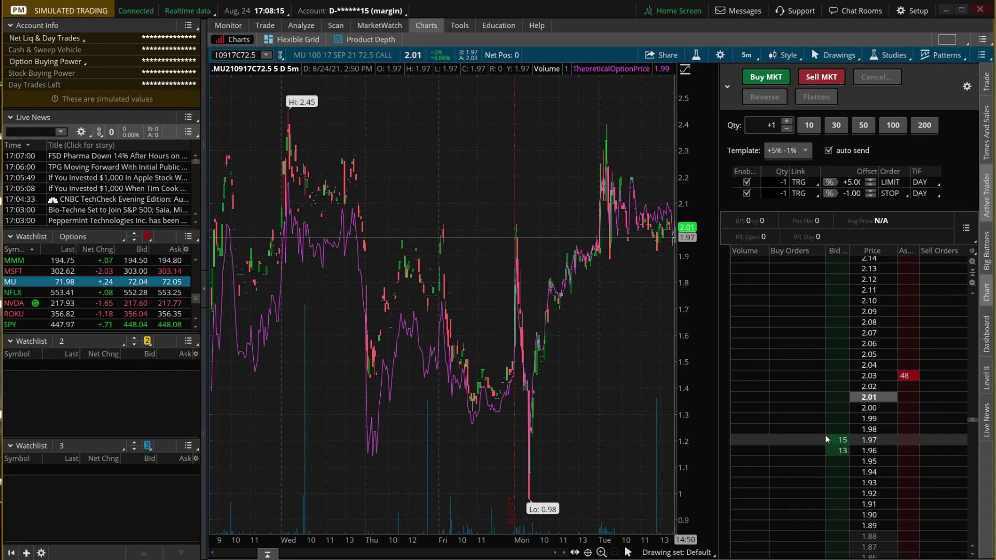
{"action": "left_click", "coordinate": [829, 150]}
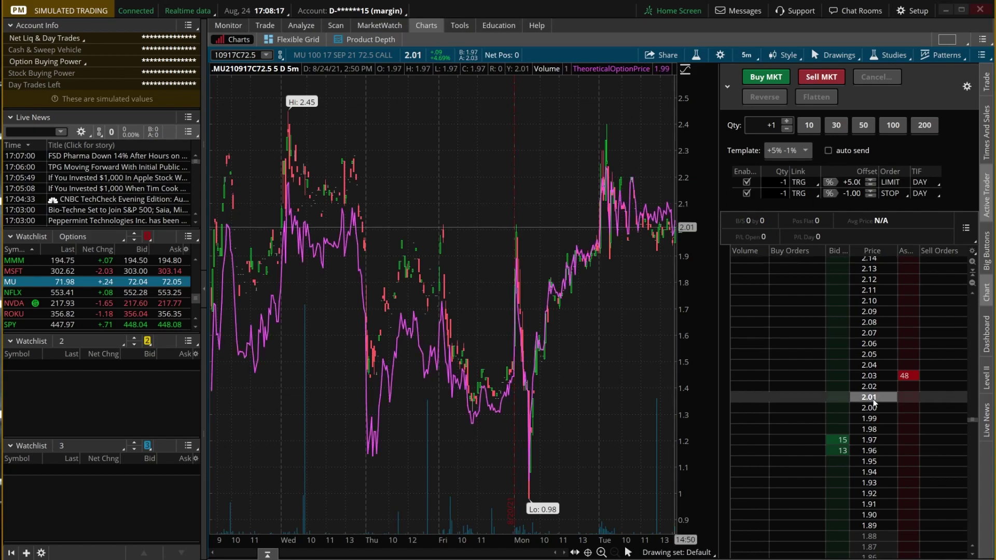
{"action": "left_click", "coordinate": [829, 487]}
{"action": "left_click", "coordinate": [838, 482]}
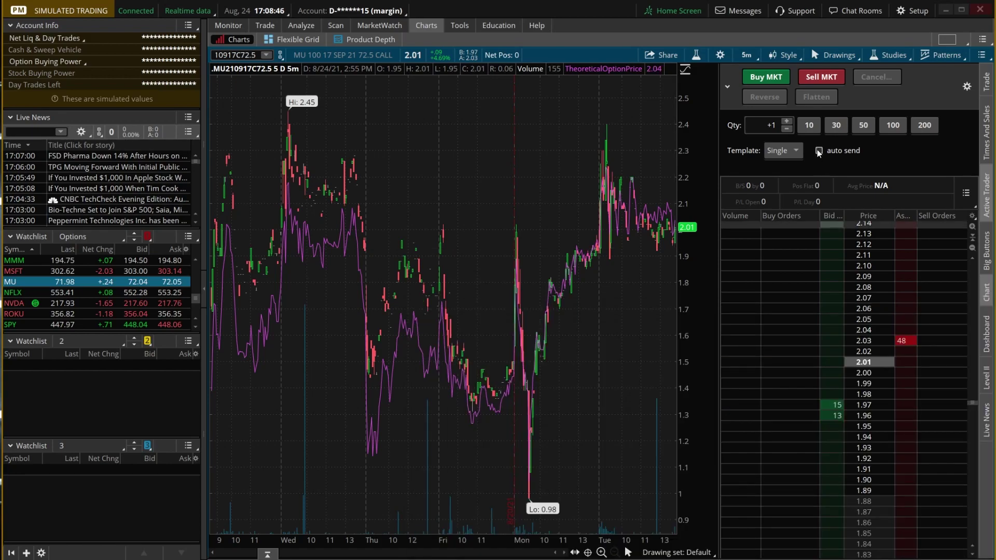
Enable auto send and select the saved +5% -1% bracket template
{"action": "left_click", "coordinate": [818, 150]}
{"action": "left_click", "coordinate": [780, 151]}
{"action": "left_click", "coordinate": [770, 261]}
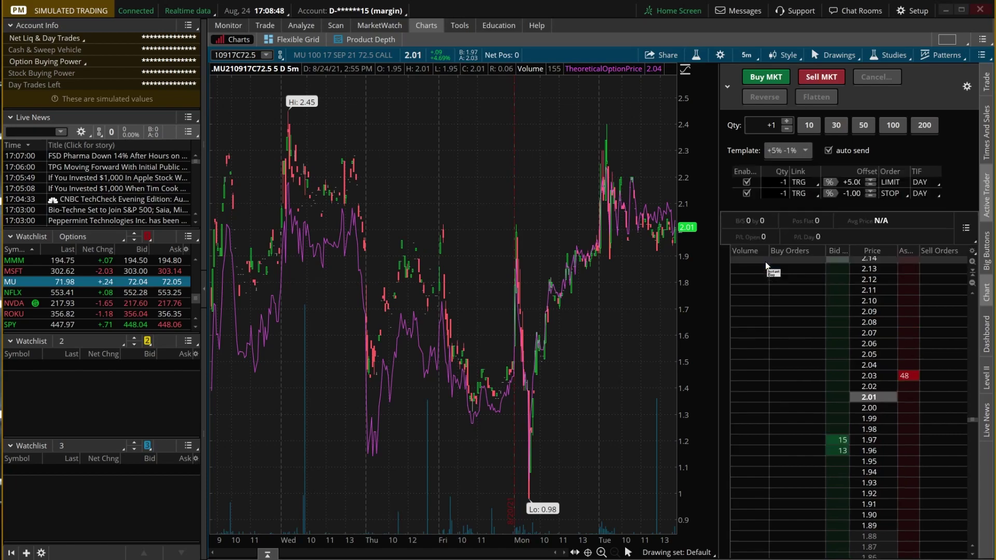
Place a one-contract buy limit order at 1.95 on the MU call with its bracket, and cancel all orders
{"action": "left_click", "coordinate": [830, 461]}
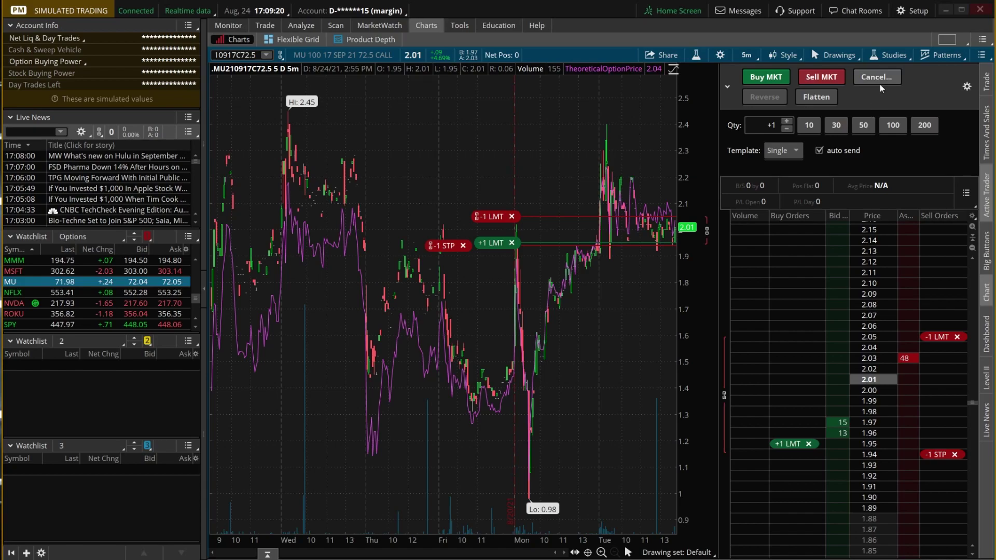
{"action": "left_click", "coordinate": [880, 82]}
{"action": "left_click", "coordinate": [897, 97]}
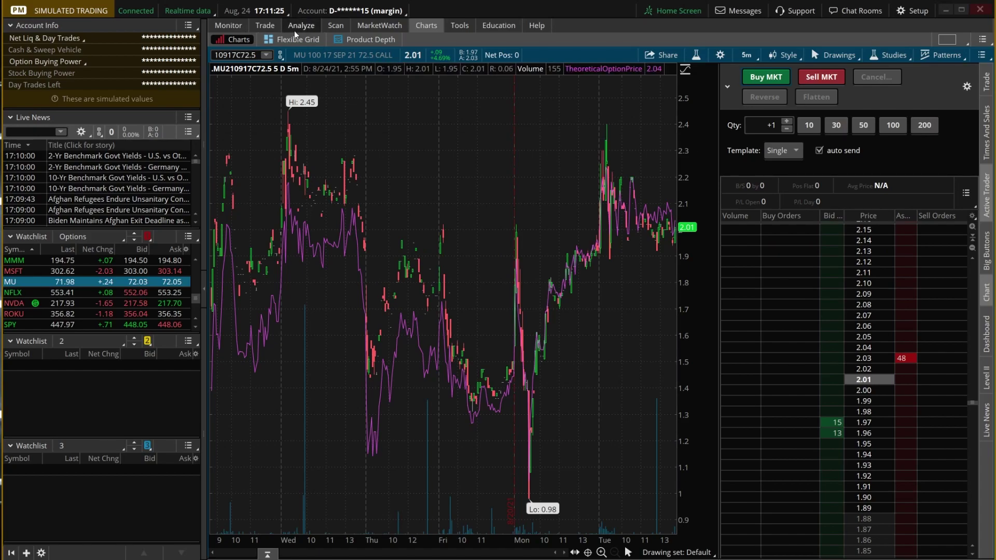
Open the MSFT option chain and copy the symbol of the 17 SEP 21 315 call
{"action": "left_click", "coordinate": [275, 26]}
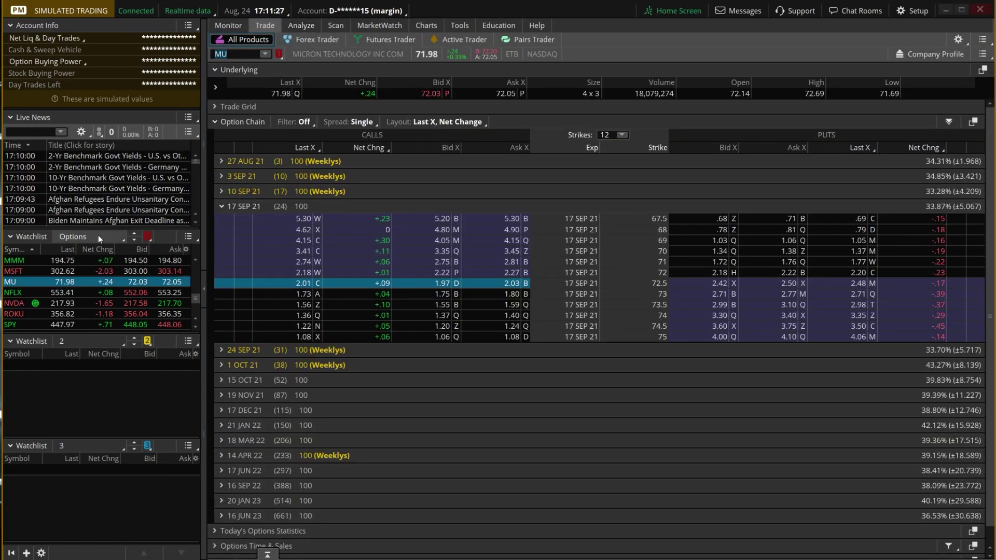
{"action": "left_click", "coordinate": [23, 270]}
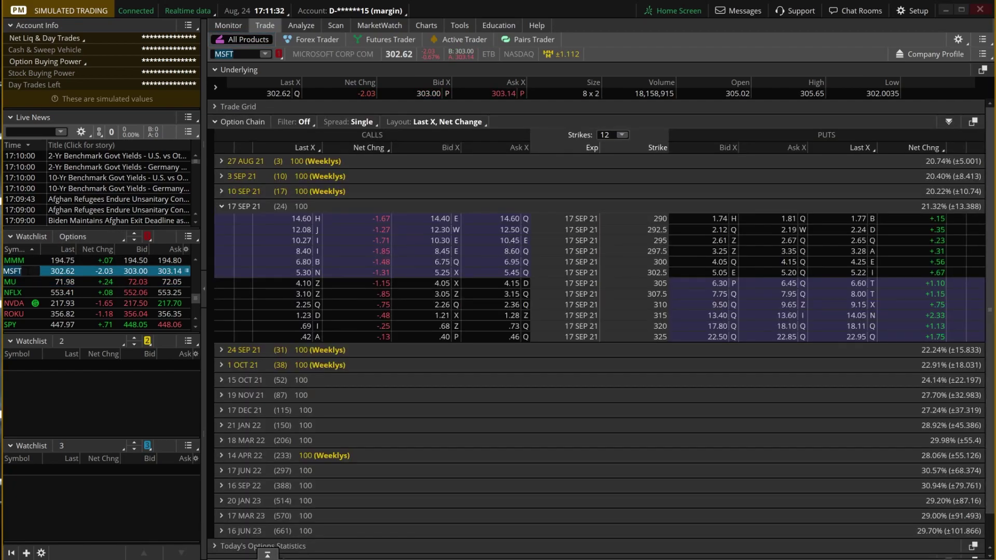
{"action": "right_click", "coordinate": [497, 315]}
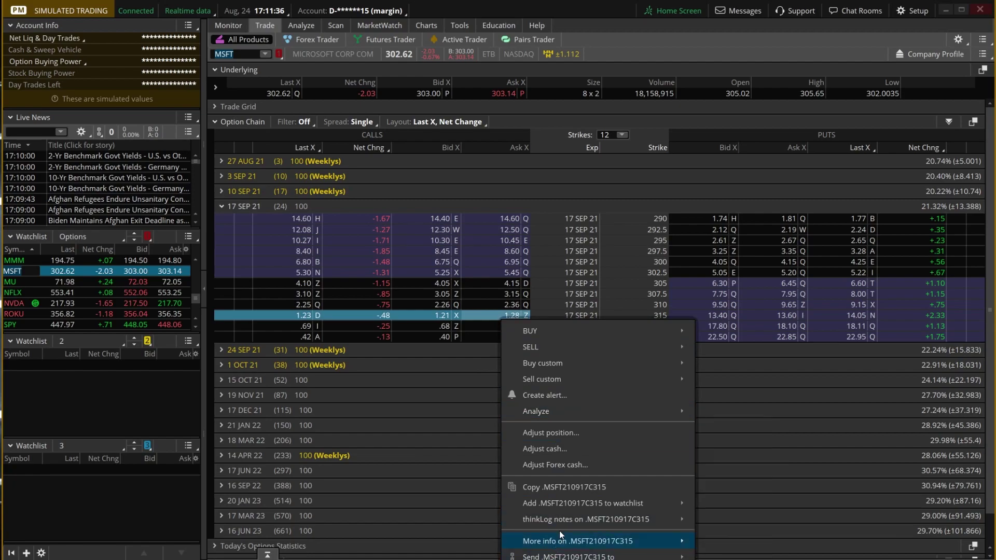
{"action": "left_click", "coordinate": [576, 487]}
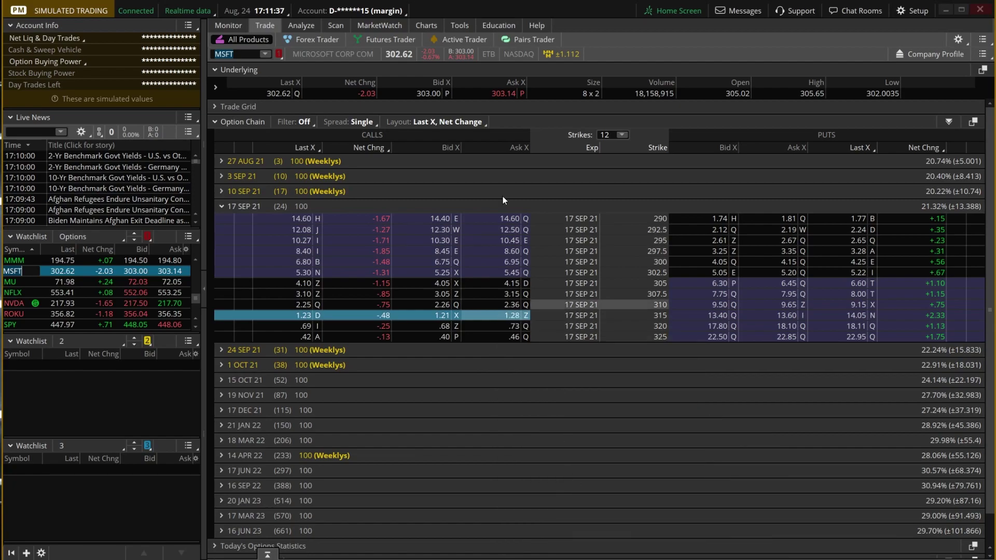
Load the option symbol .MSFT210917C315 into the chart
{"action": "left_click", "coordinate": [425, 25]}
{"action": "left_click", "coordinate": [241, 54]}
{"action": "type", "text": ".MSFT210917C315"}
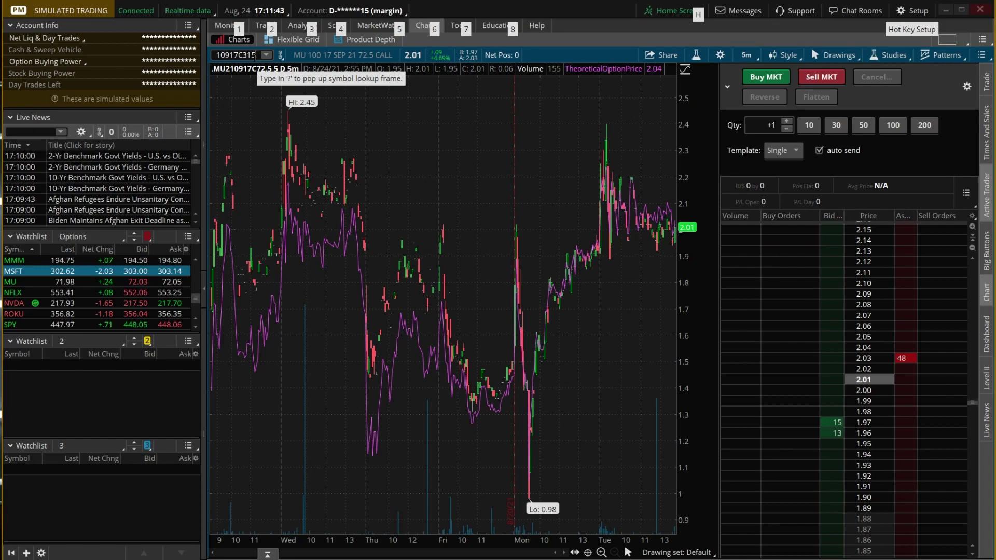
{"action": "key", "text": "Return"}
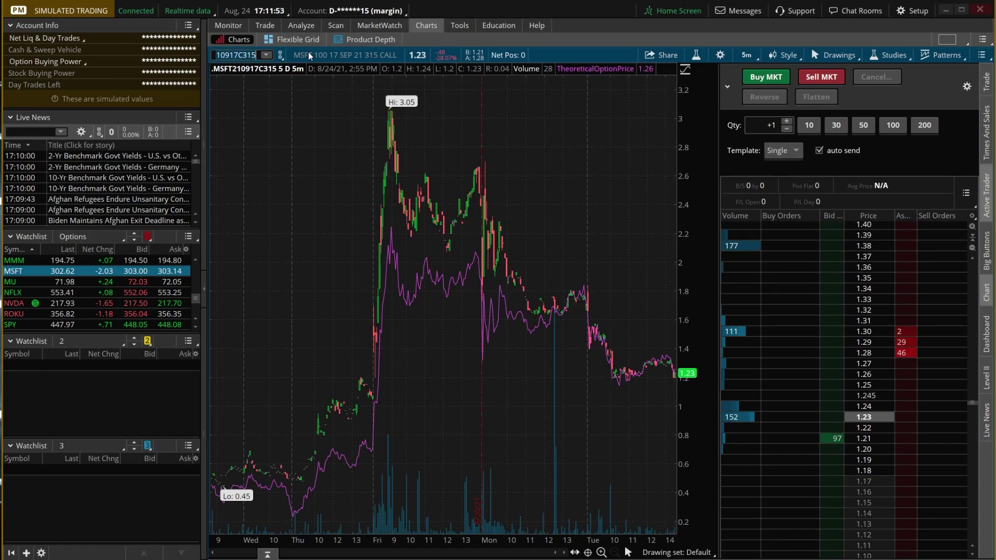
Try single one-contract limit orders on the MSFT call, buying at 1.18 and selling at 1.38, cancelling each one
{"action": "left_click", "coordinate": [831, 471]}
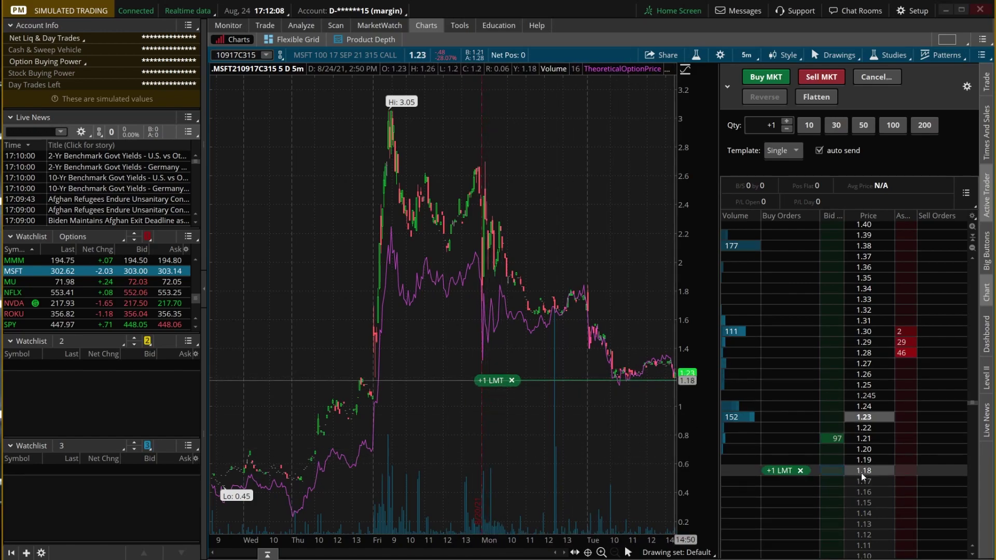
{"action": "left_click", "coordinate": [879, 79]}
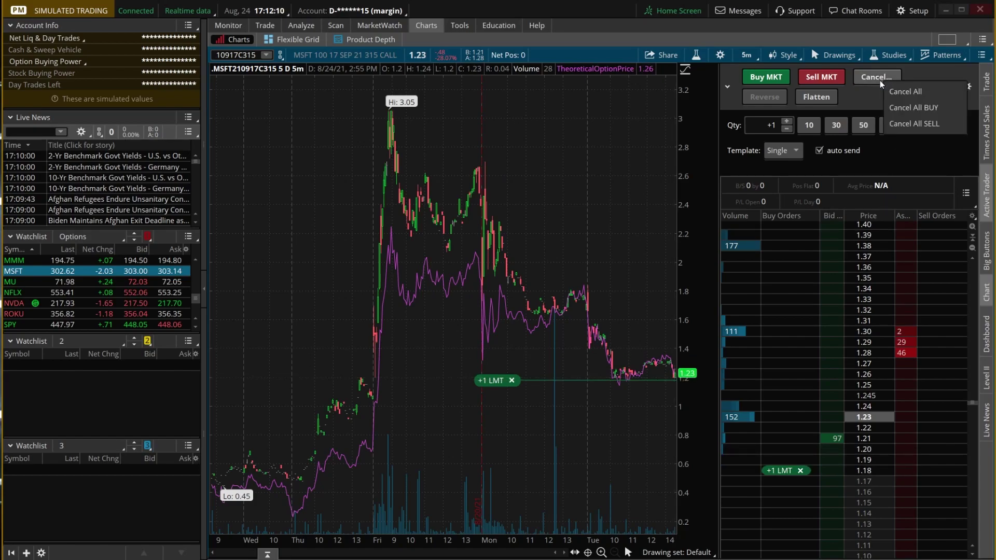
{"action": "left_click", "coordinate": [902, 96]}
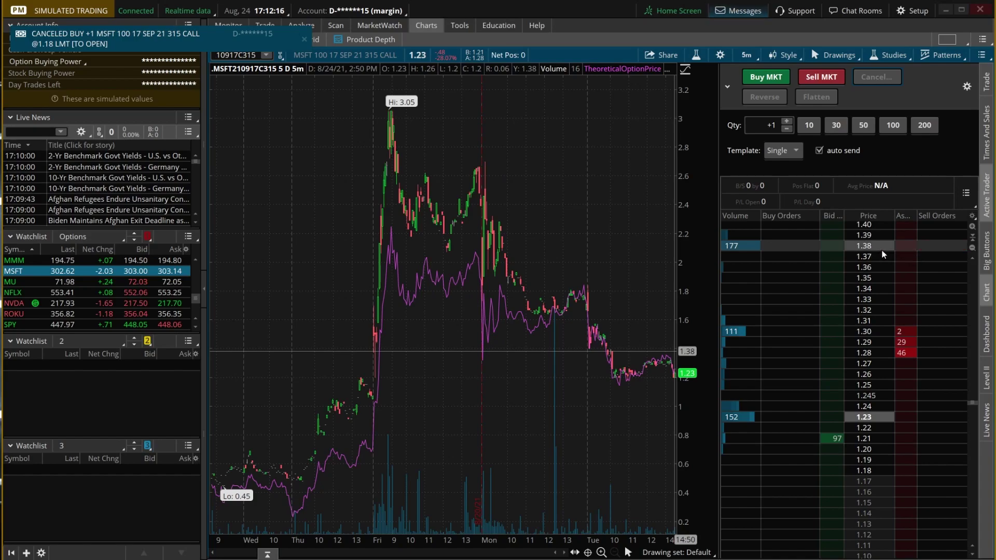
{"action": "left_click", "coordinate": [908, 251]}
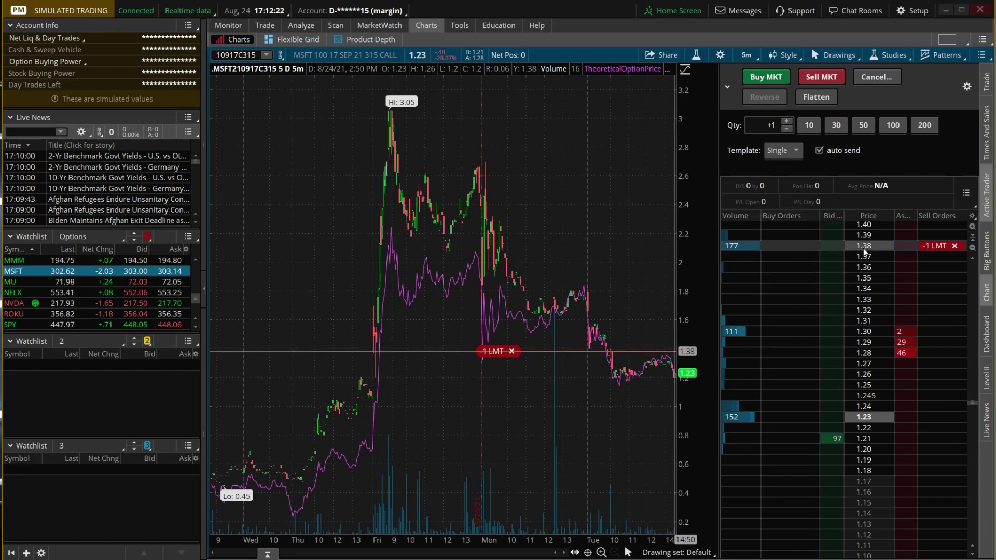
{"action": "left_click", "coordinate": [878, 82]}
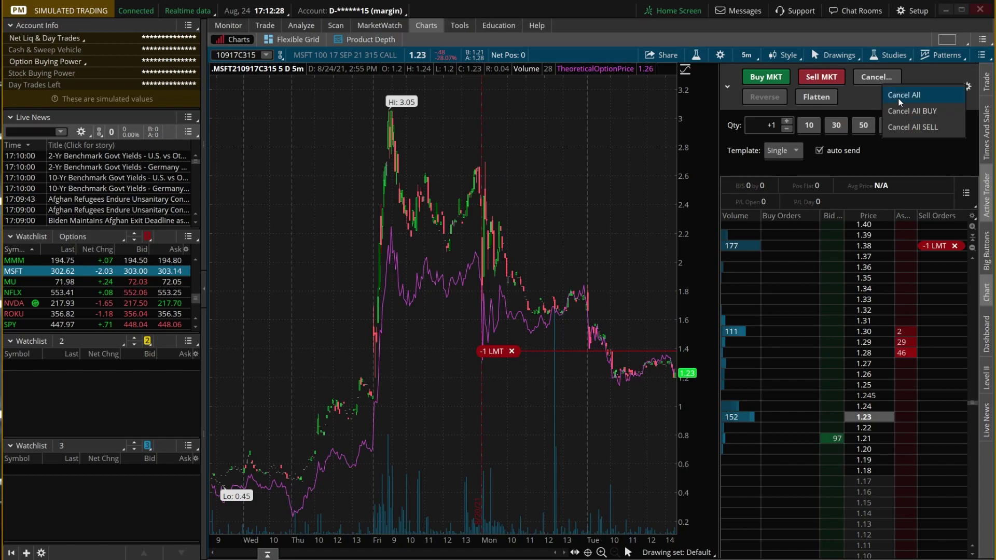
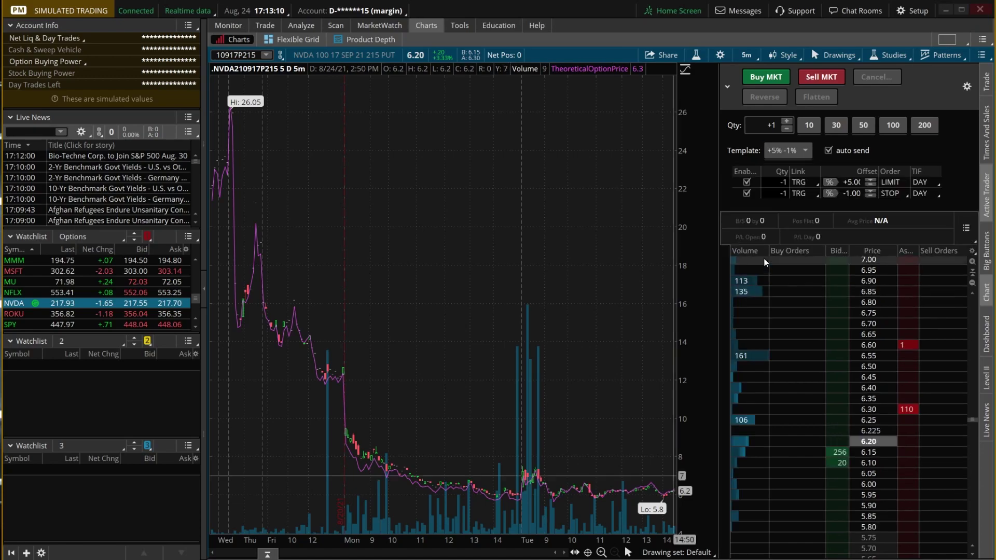
Set the bracket offsets for the NVDA put to +10% on the limit order and -5% on the stop order
{"action": "left_click", "coordinate": [842, 181]}
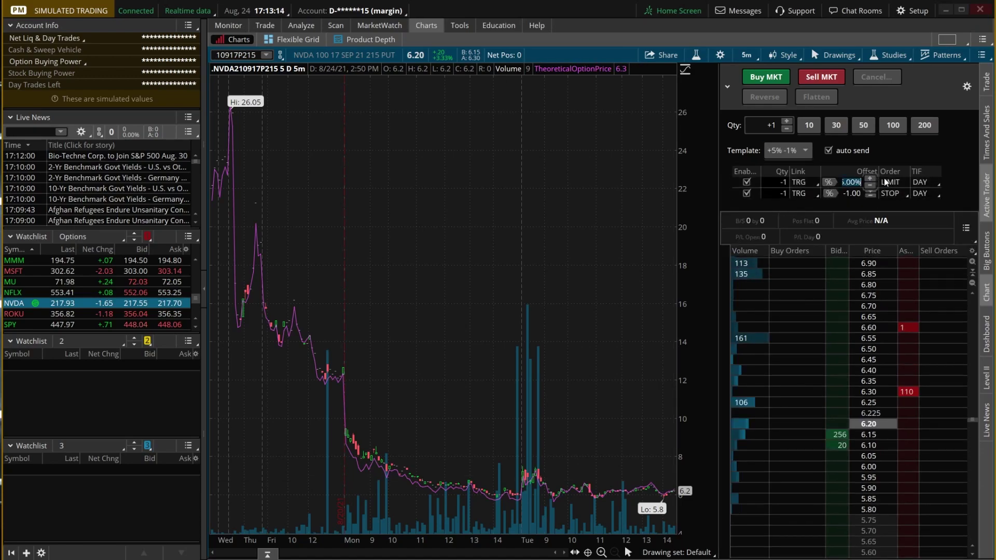
{"action": "type", "text": "10"}
{"action": "left_click", "coordinate": [843, 194]}
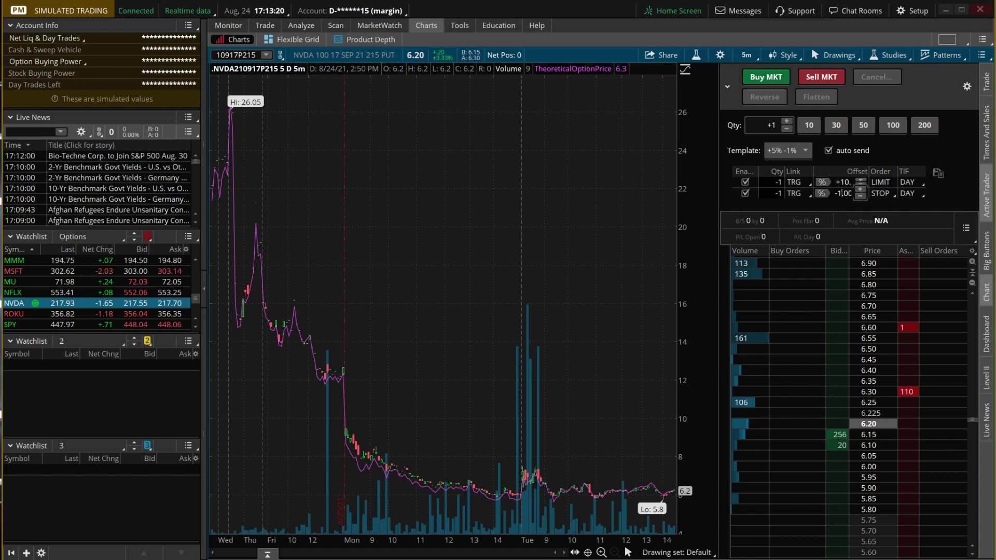
{"action": "key", "text": "BackSpace"}
{"action": "key", "text": "BackSpace"}
{"action": "key", "text": "Escape"}
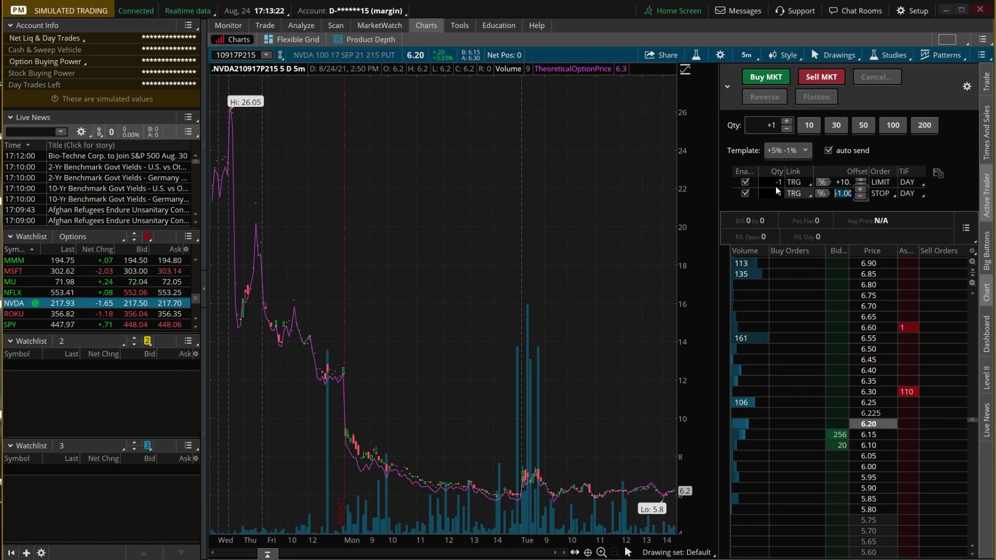
{"action": "type", "text": "-5"}
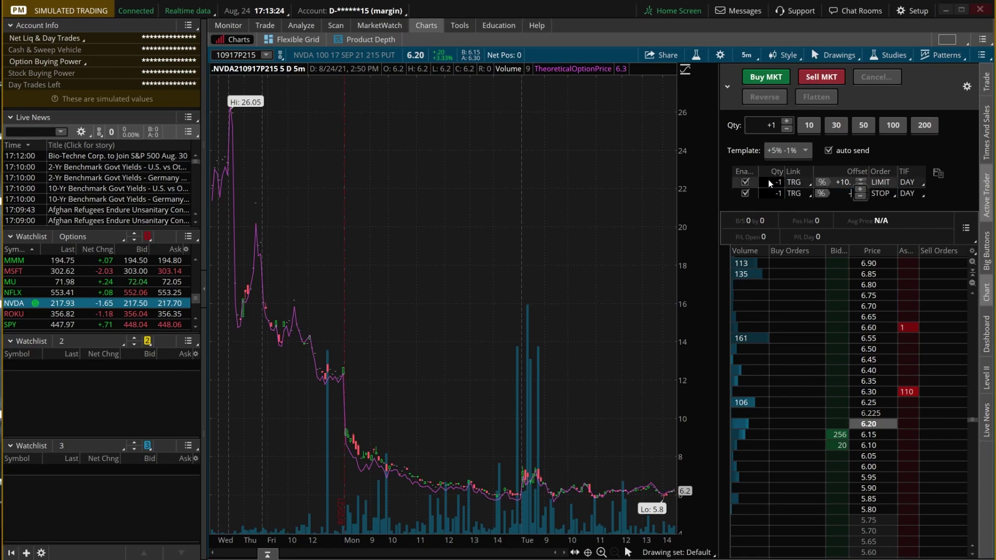
{"action": "key", "text": "Return"}
Set both bracket orders' time in force to GTC and place a one-contract buy limit order at 5.80
{"action": "left_click", "coordinate": [909, 183]}
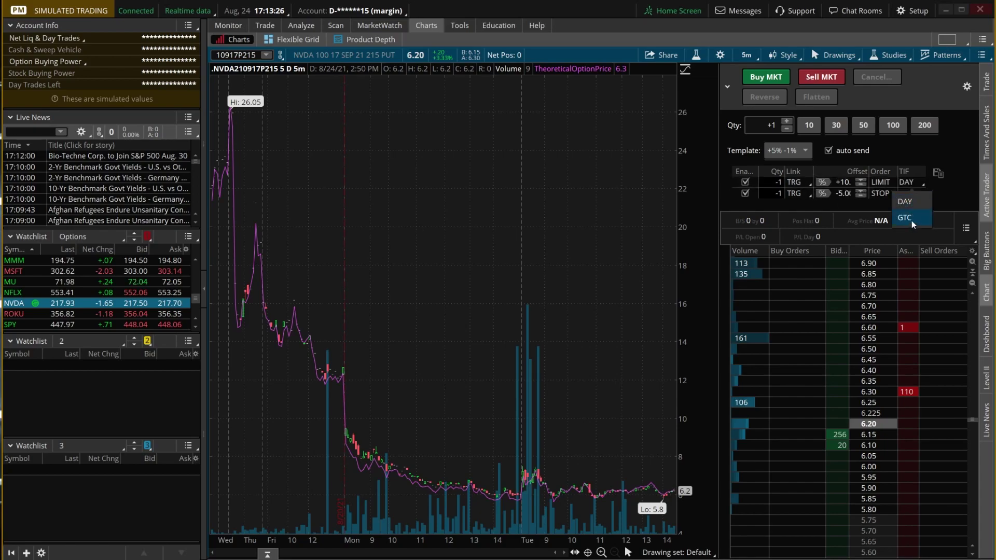
{"action": "left_click", "coordinate": [911, 220]}
{"action": "left_click", "coordinate": [908, 193]}
{"action": "left_click", "coordinate": [908, 228]}
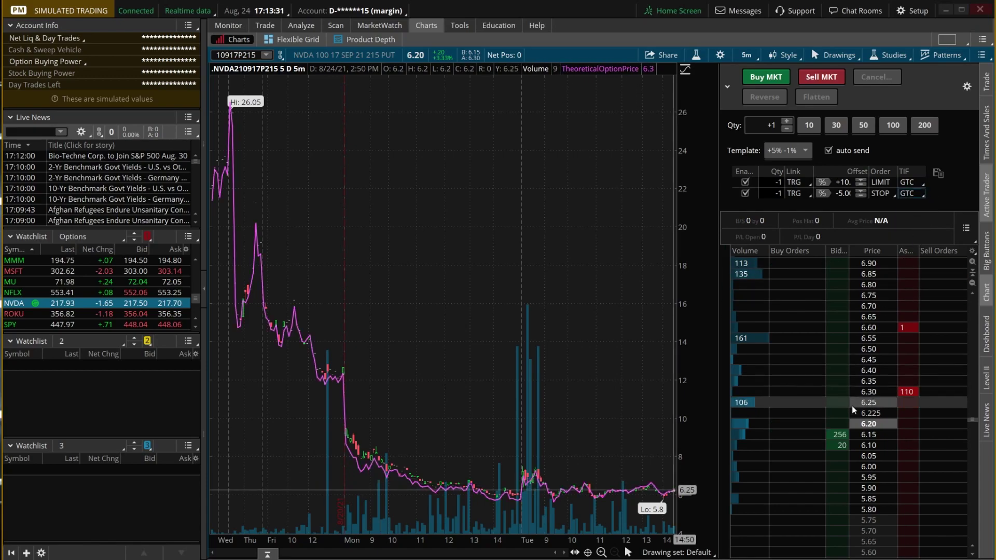
{"action": "left_click", "coordinate": [841, 511]}
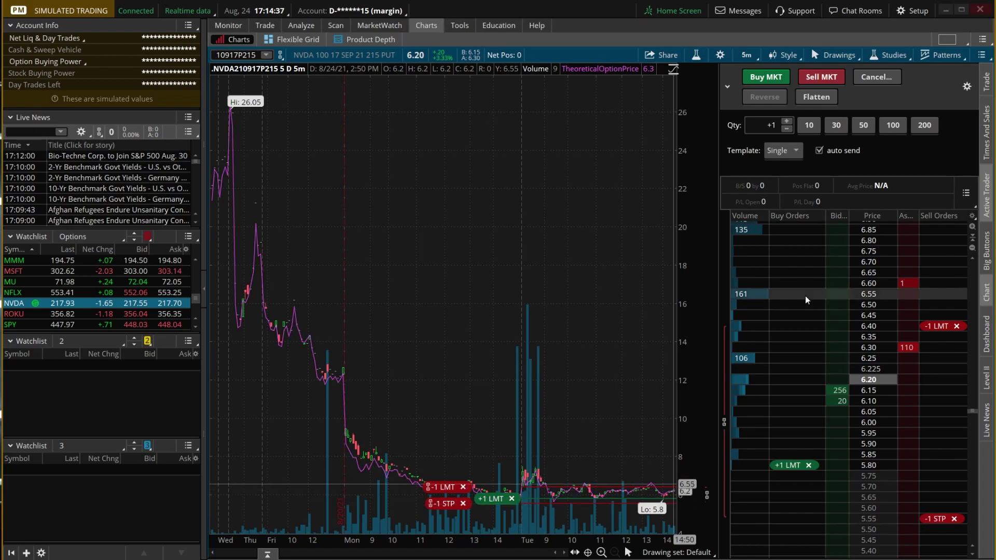
Load the AAPL option chain and copy the symbol of the 17 SEP 21 150 call
{"action": "left_click", "coordinate": [265, 24]}
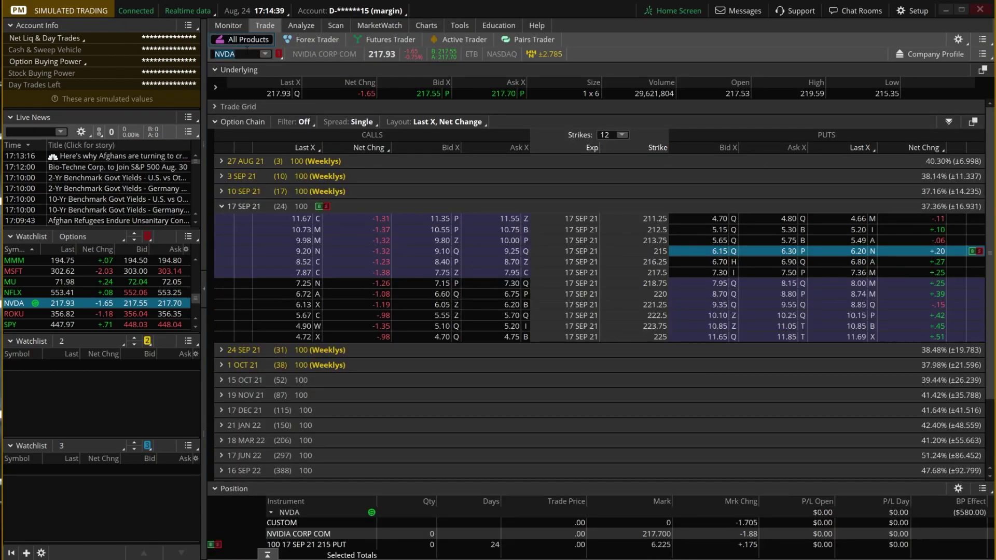
{"action": "type", "text": "AAPL"}
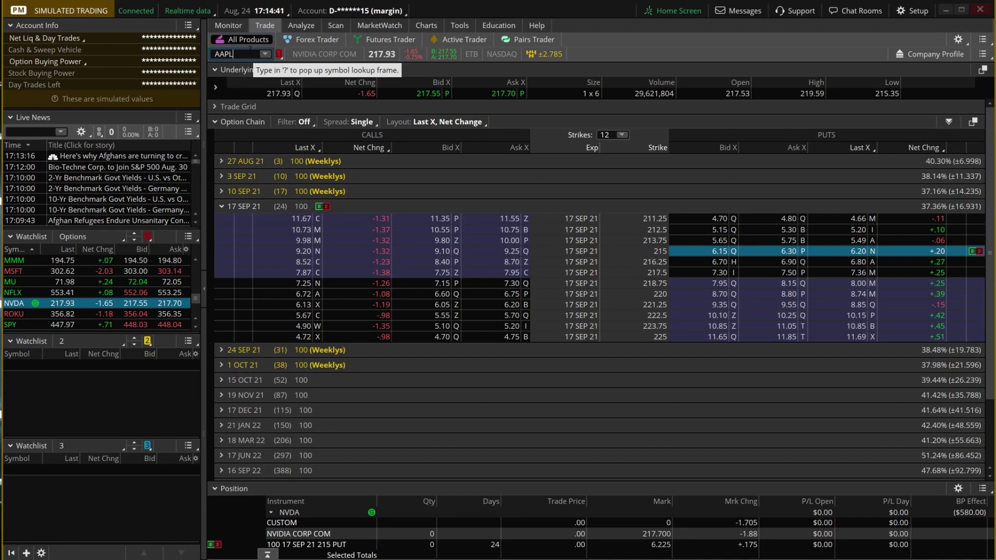
{"action": "key", "text": "Return"}
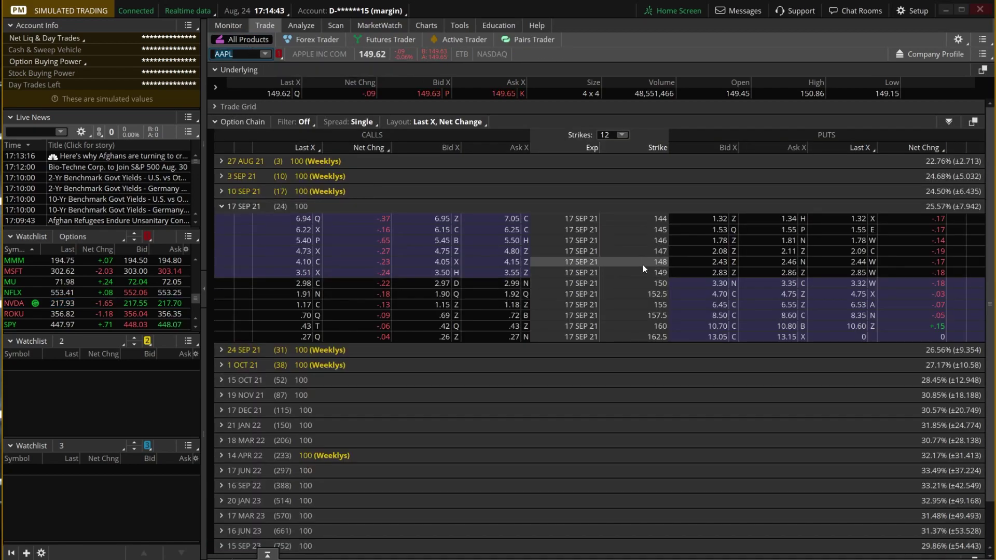
{"action": "right_click", "coordinate": [509, 285]}
{"action": "key", "text": "Escape"}
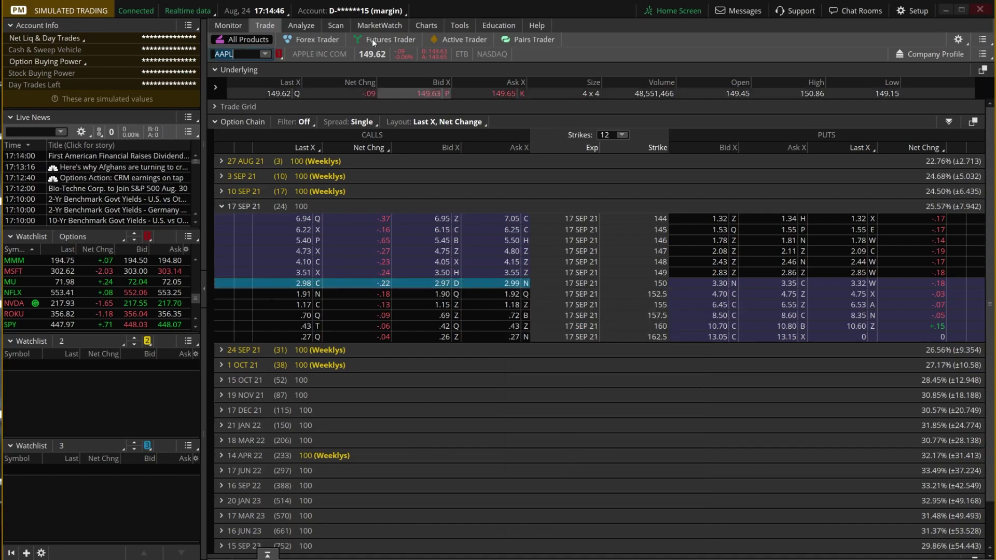
Chart the AAPL call with the symbol .AAPL210917C150
{"action": "left_click", "coordinate": [426, 26]}
{"action": "left_click", "coordinate": [239, 55]}
{"action": "type", "text": ".AAPL210917C150"}
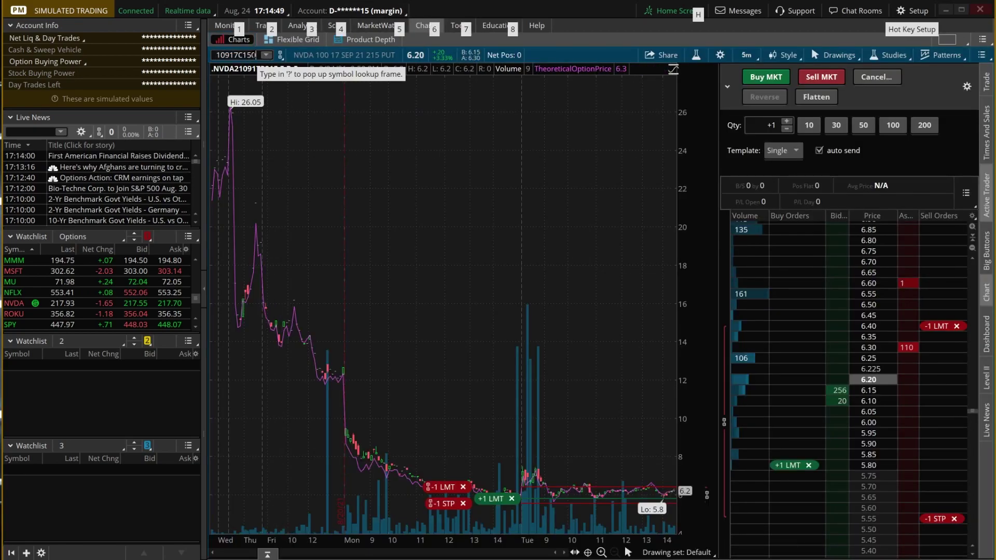
{"action": "key", "text": "Return"}
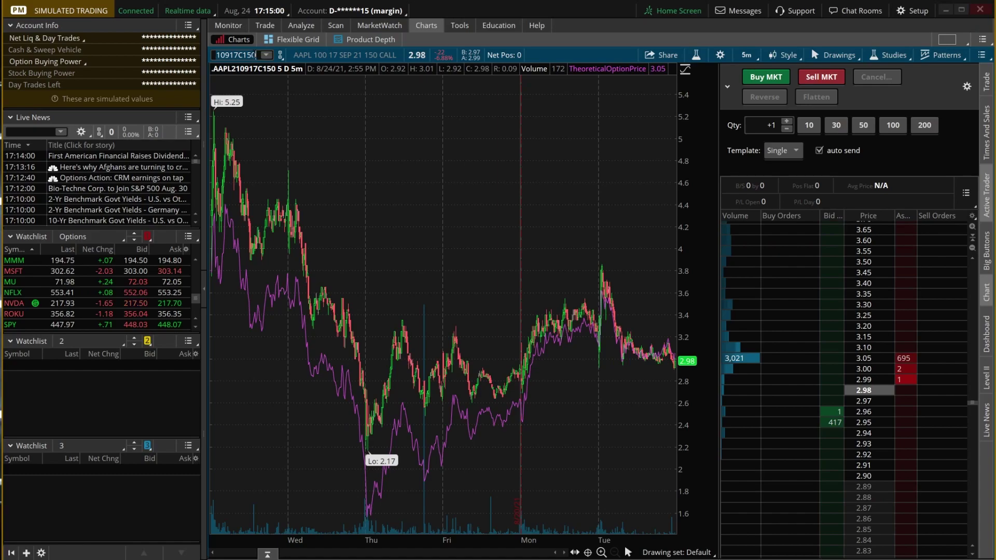
Look over the linked charts in the Flexible Grid and return to the option chain to load AAPL
{"action": "left_click", "coordinate": [293, 40]}
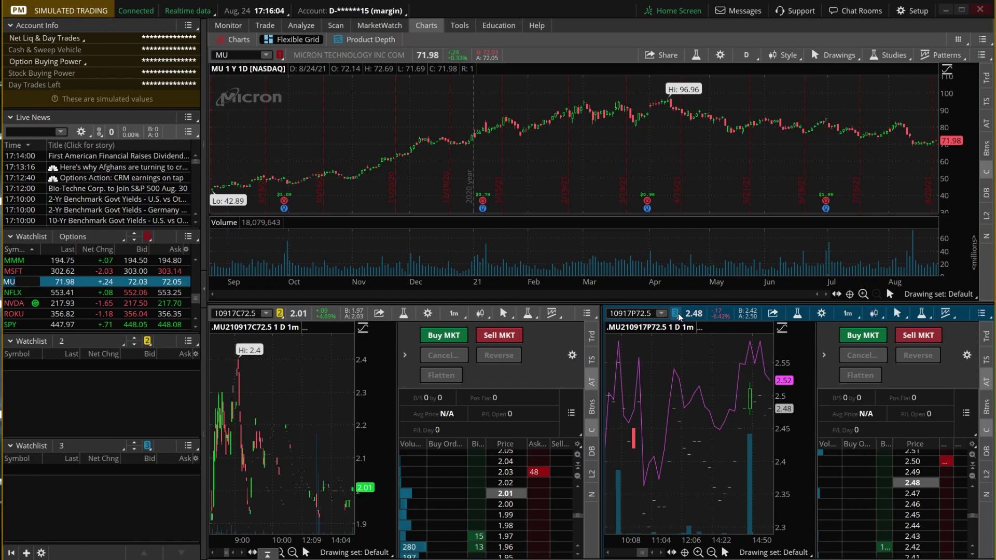
{"action": "left_click", "coordinate": [266, 24]}
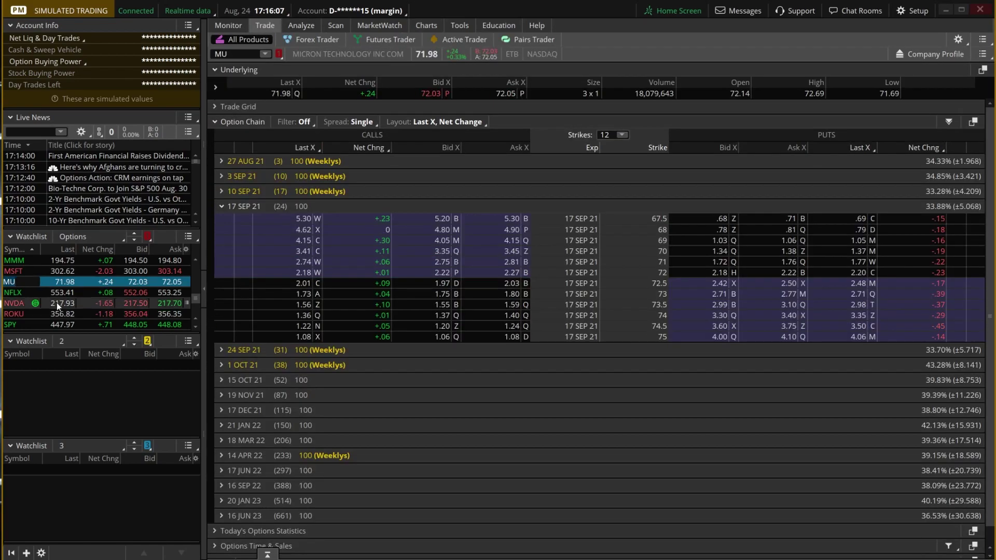
{"action": "left_click", "coordinate": [235, 52]}
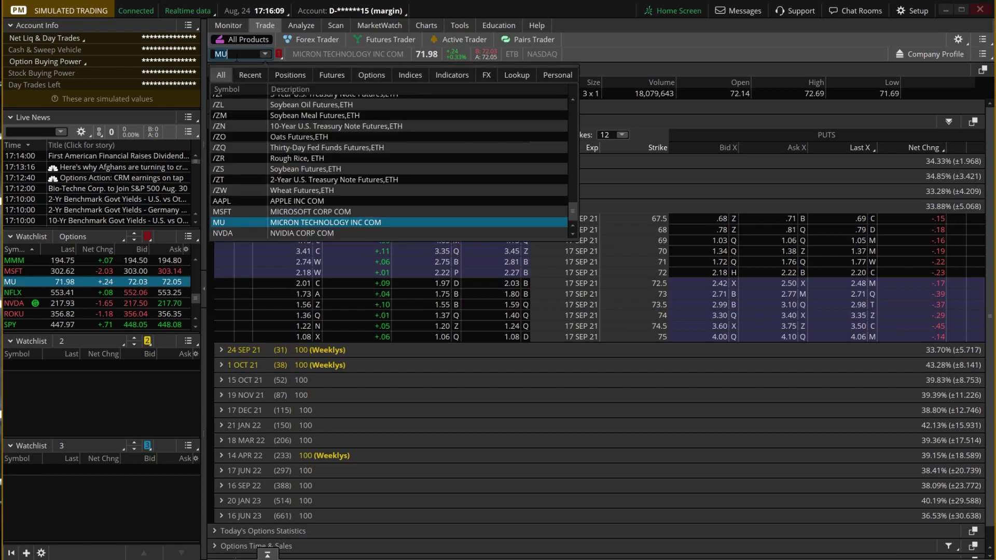
{"action": "type", "text": "AAPL"}
{"action": "key", "text": "Return"}
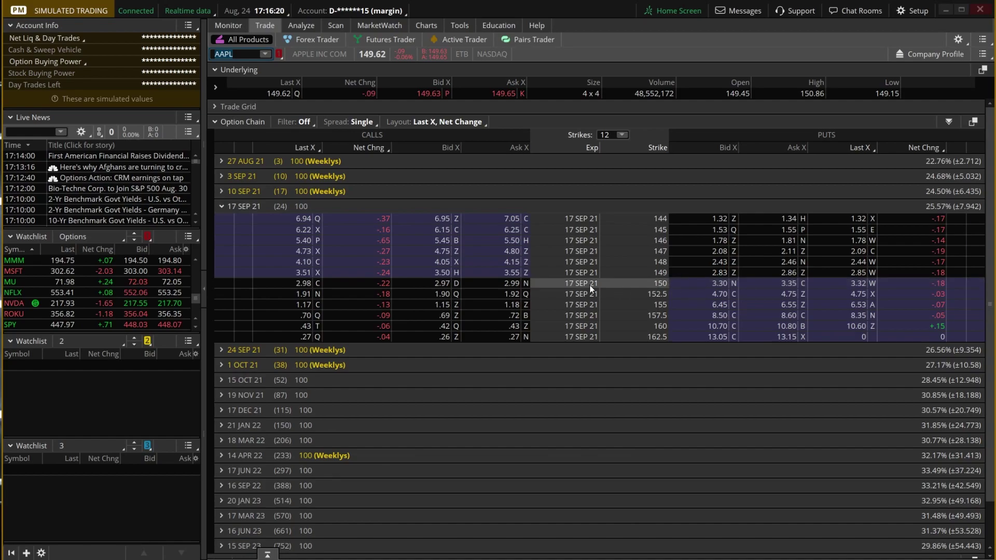
Send the AAPL 17 SEP 21 150 call to the Yellow link group and the 150 put to the Blue group
{"action": "right_click", "coordinate": [512, 285]}
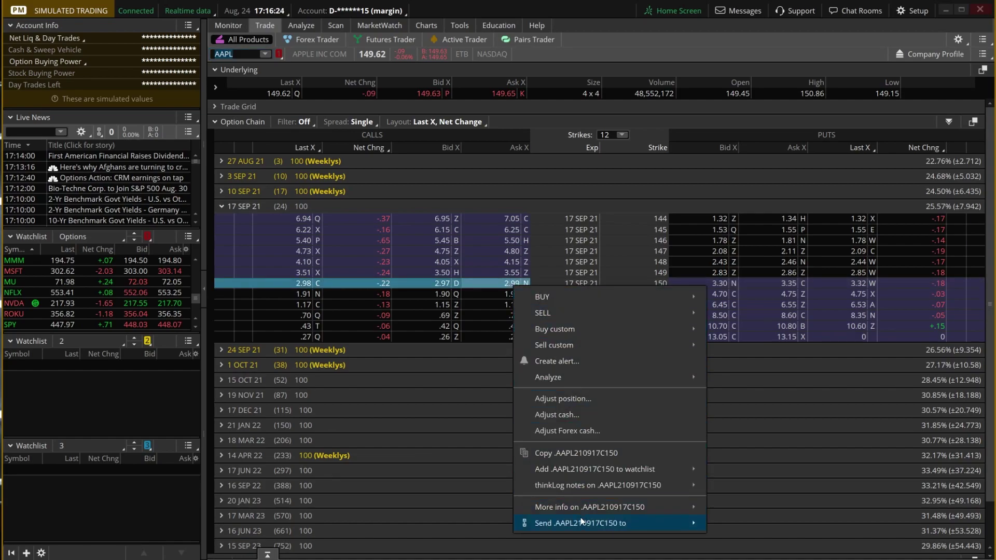
{"action": "mouse_move", "coordinate": [684, 521]}
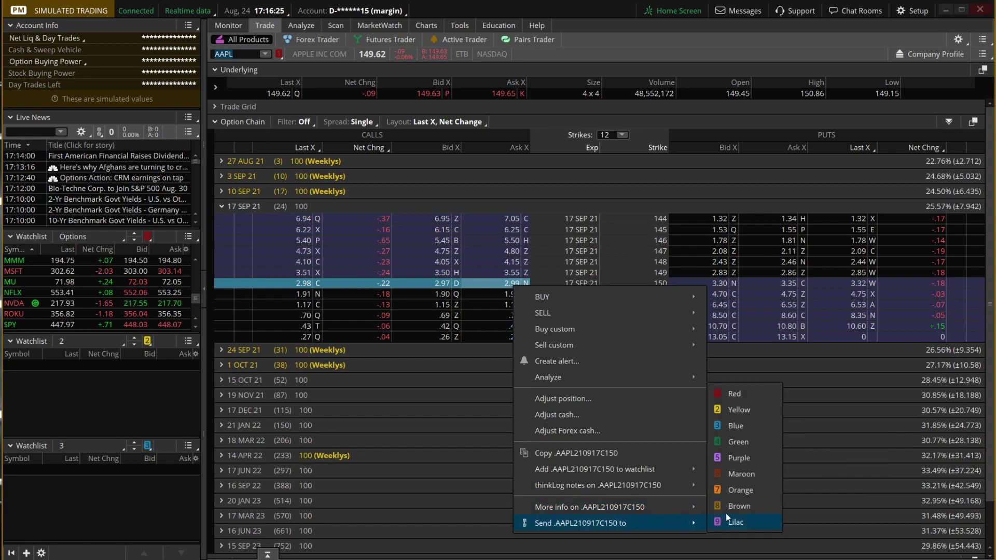
{"action": "left_click", "coordinate": [740, 411]}
{"action": "right_click", "coordinate": [753, 282]}
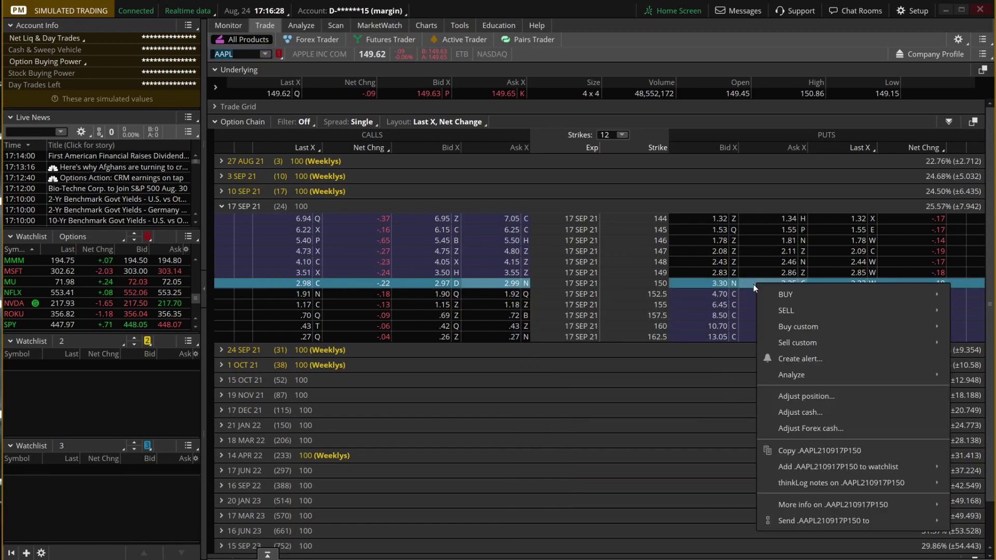
{"action": "mouse_move", "coordinate": [824, 504]}
{"action": "mouse_move", "coordinate": [773, 520]}
{"action": "left_click", "coordinate": [708, 425]}
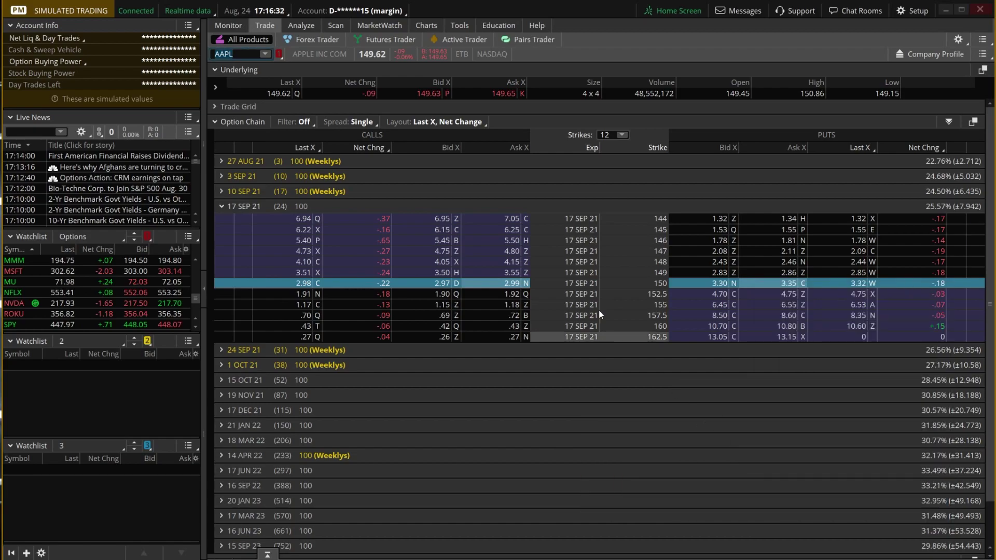
Return to the Flexible Grid and hide the AAPL call and put charts to leave only their Active Trader ladders
{"action": "left_click", "coordinate": [427, 27]}
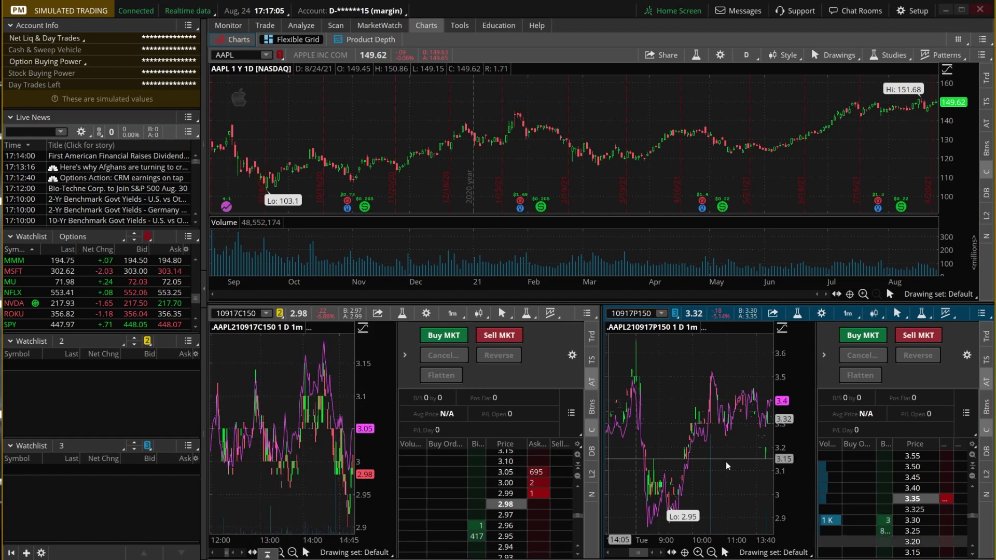
{"action": "left_click", "coordinate": [592, 432]}
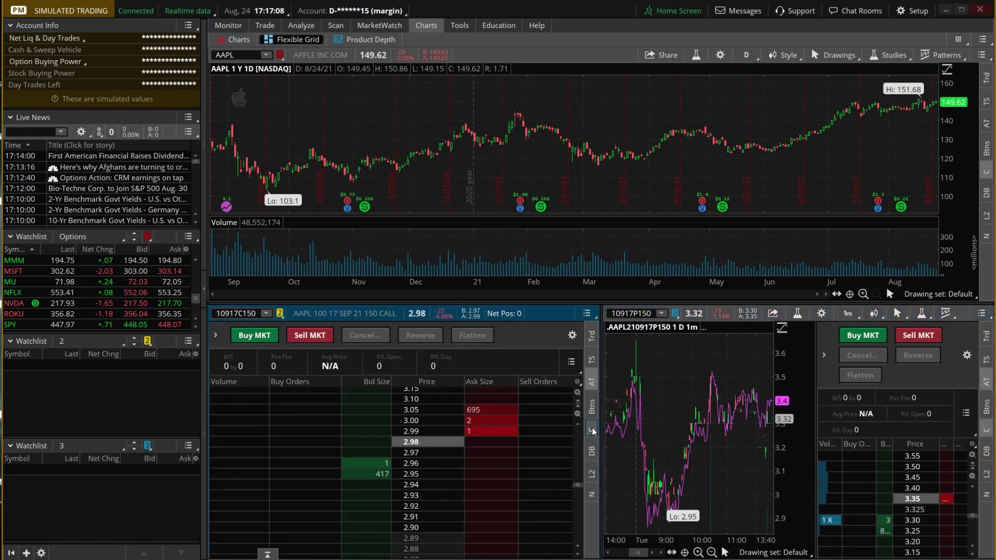
{"action": "left_click", "coordinate": [986, 430]}
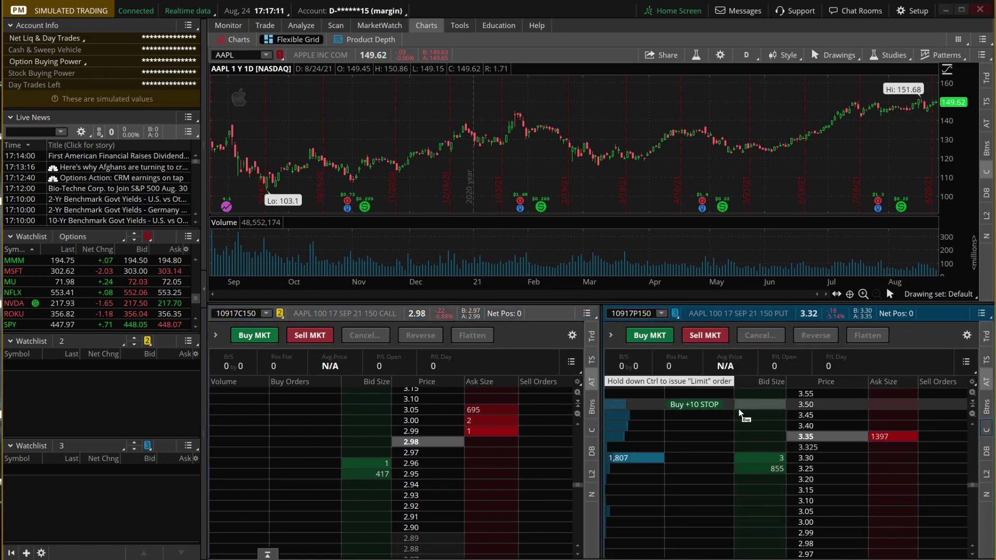
{"action": "left_click", "coordinate": [550, 398]}
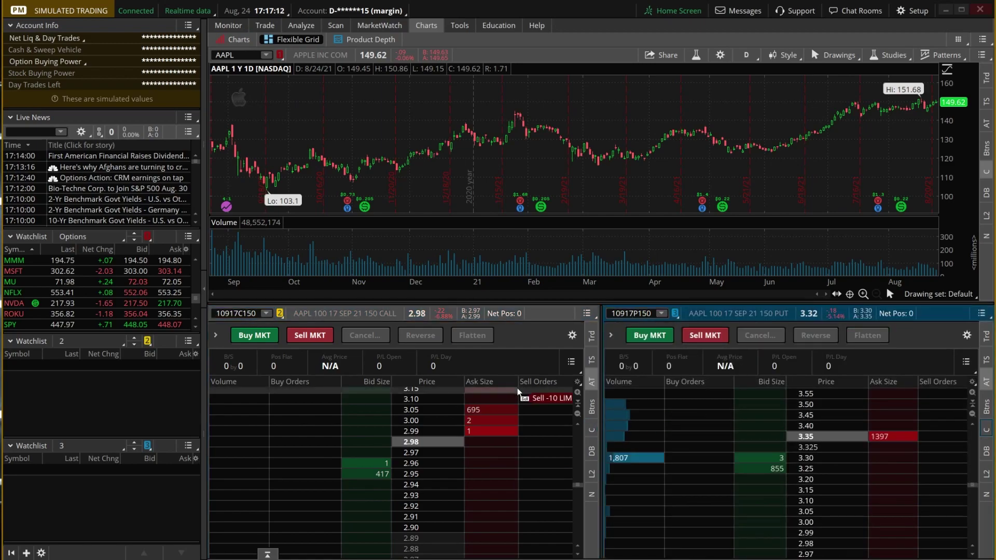
{"action": "left_click", "coordinate": [370, 309]}
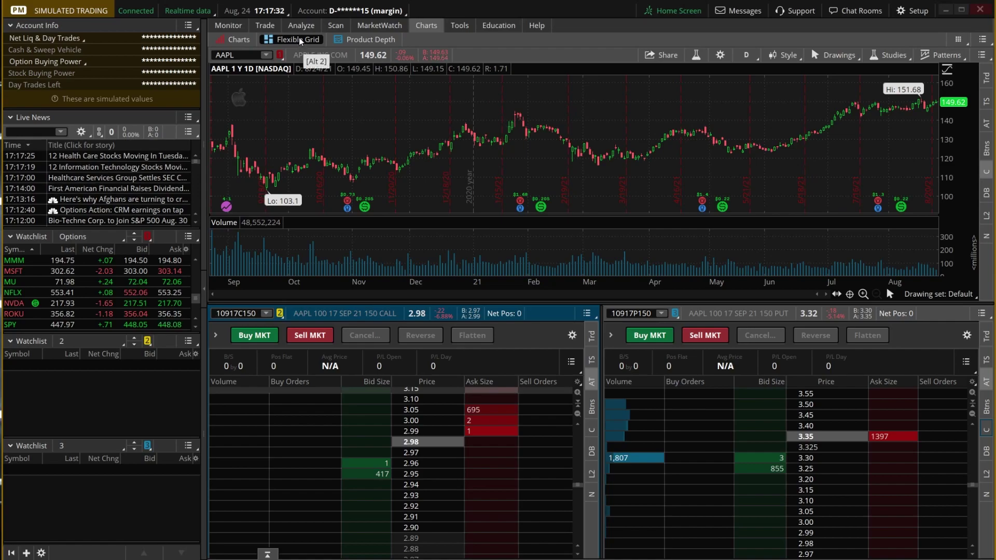
Reset the Flexible Grid to the system default and arrange it as one wide cell above two smaller cells
{"action": "left_click", "coordinate": [957, 41]}
{"action": "left_click", "coordinate": [982, 40]}
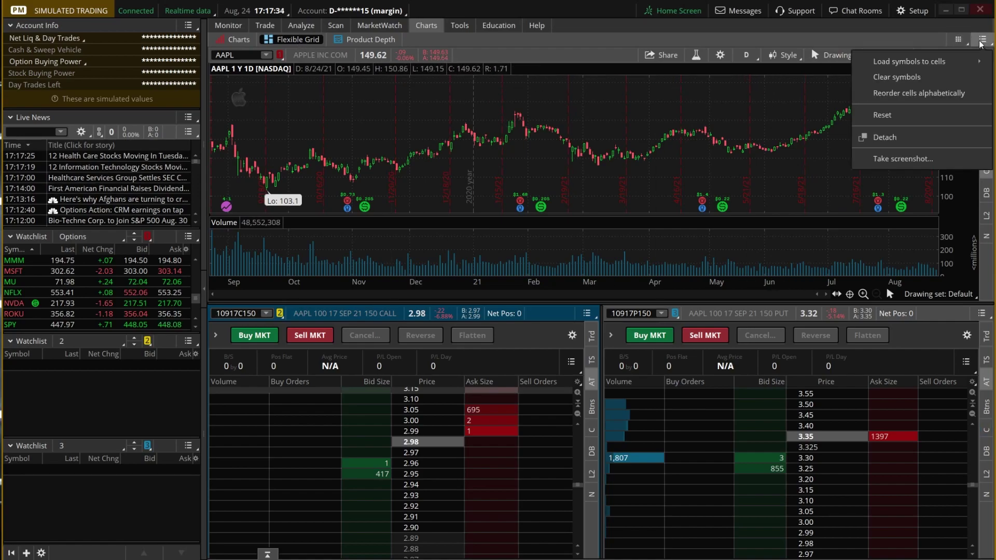
{"action": "left_click", "coordinate": [911, 119]}
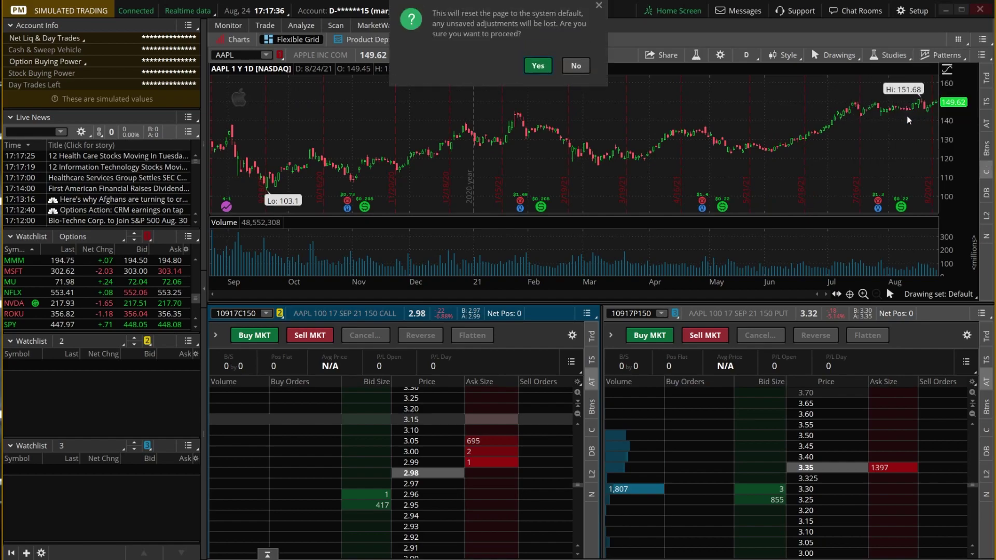
{"action": "left_click", "coordinate": [542, 69]}
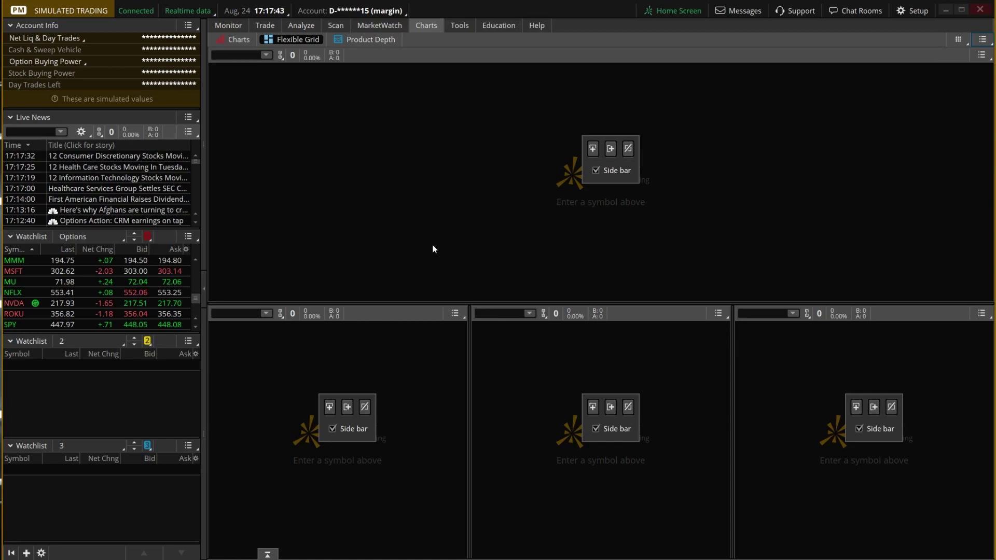
{"action": "left_click", "coordinate": [890, 407]}
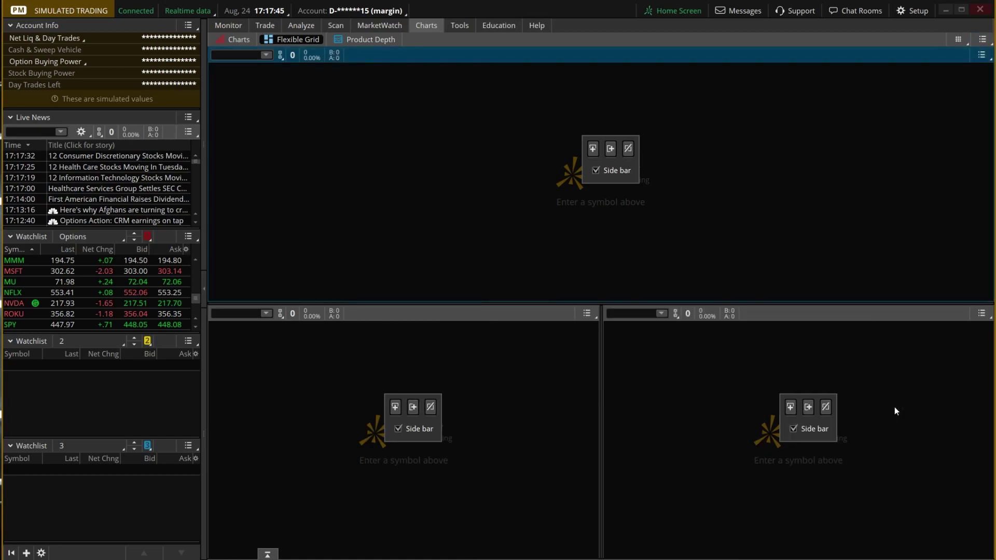
Link the wide upper cell to the Red group, the lower-left cell to Yellow and the lower-right cell to Blue
{"action": "left_click", "coordinate": [277, 55]}
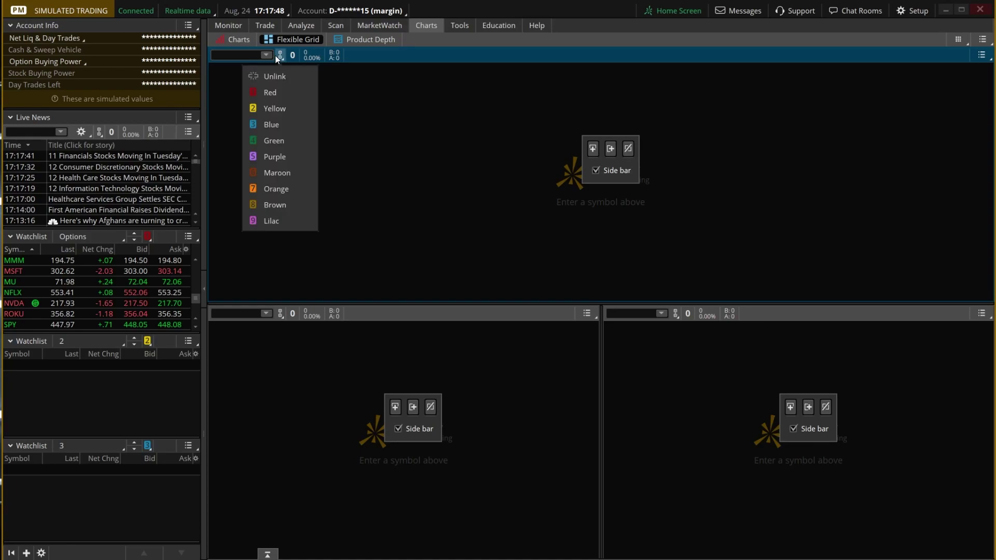
{"action": "left_click", "coordinate": [272, 92]}
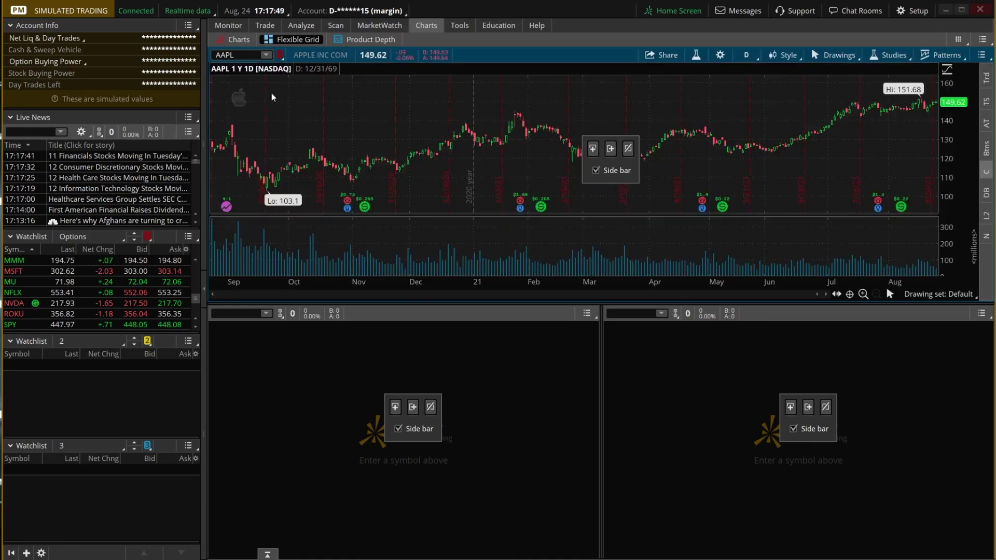
{"action": "left_click", "coordinate": [280, 313]}
{"action": "left_click", "coordinate": [273, 368]}
{"action": "left_click", "coordinate": [675, 313]}
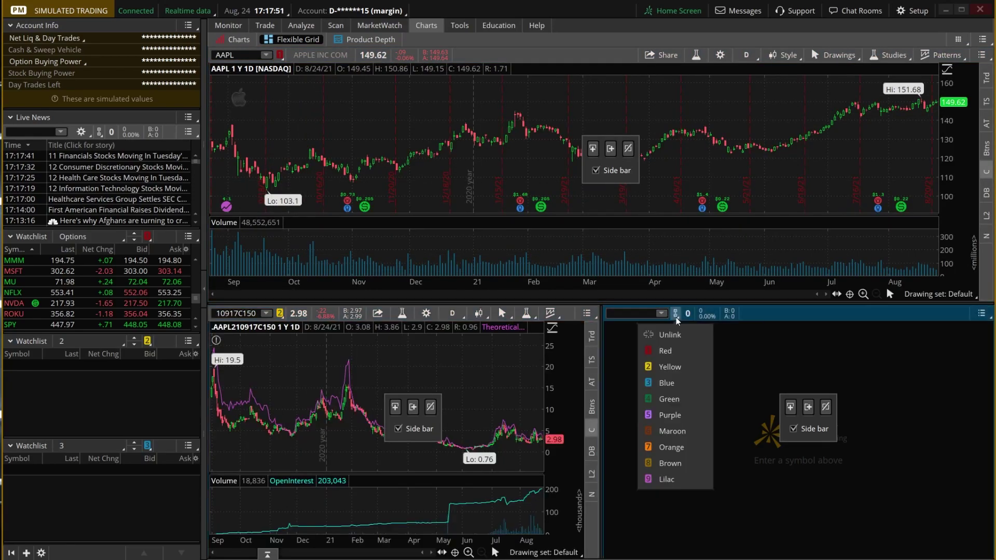
{"action": "left_click", "coordinate": [674, 383]}
Display Active Trader in the lower call and put cells and hide their charts
{"action": "left_click", "coordinate": [591, 382]}
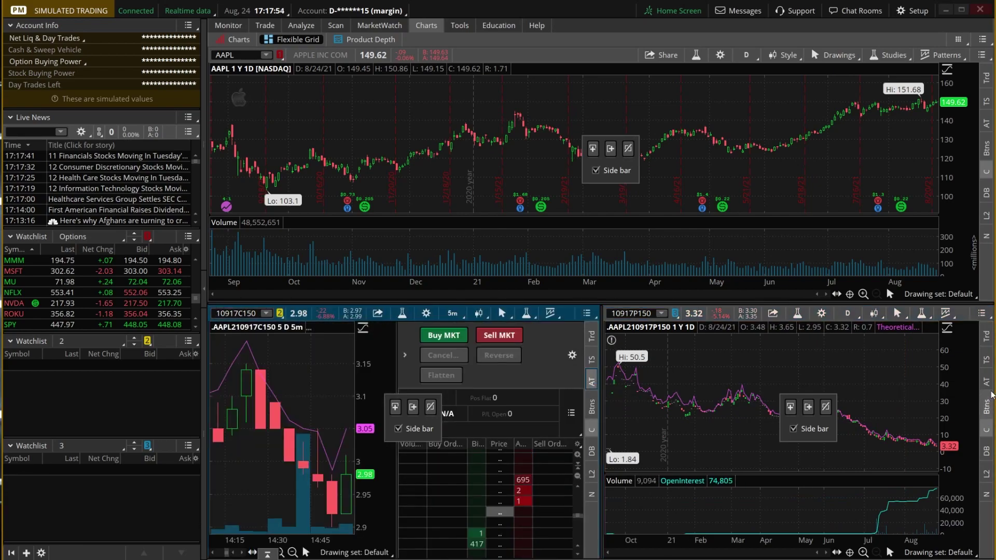
{"action": "left_click", "coordinate": [986, 382]}
{"action": "left_click", "coordinate": [987, 430]}
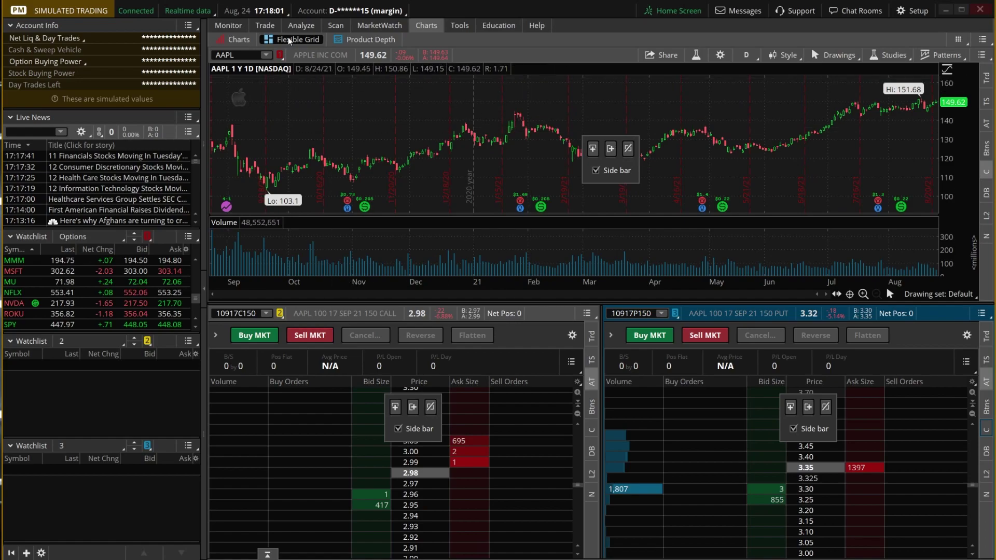
Load the MSFT option chain from the watchlist and send the 17 SEP 21 320 call to the Yellow link group
{"action": "left_click", "coordinate": [271, 26]}
{"action": "left_click", "coordinate": [97, 271]}
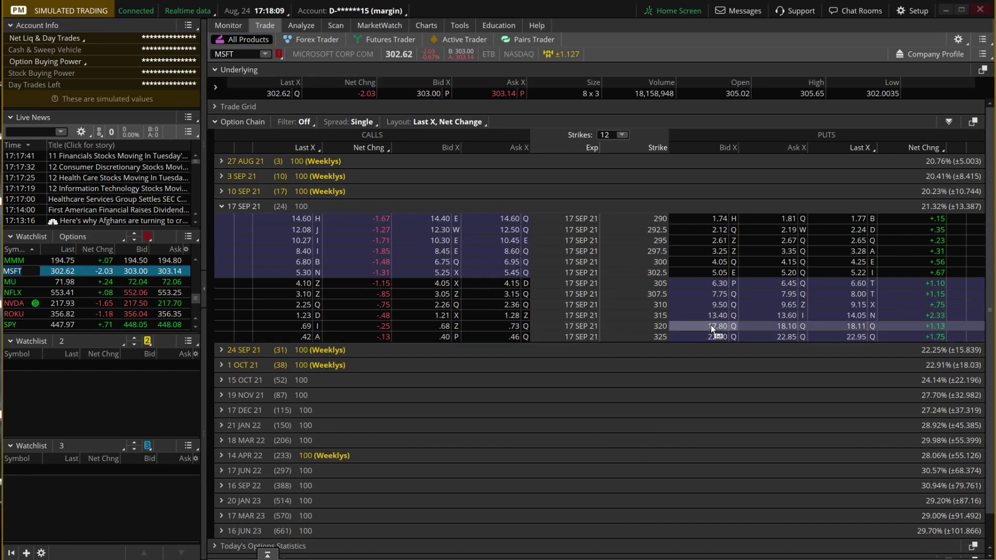
{"action": "right_click", "coordinate": [492, 327]}
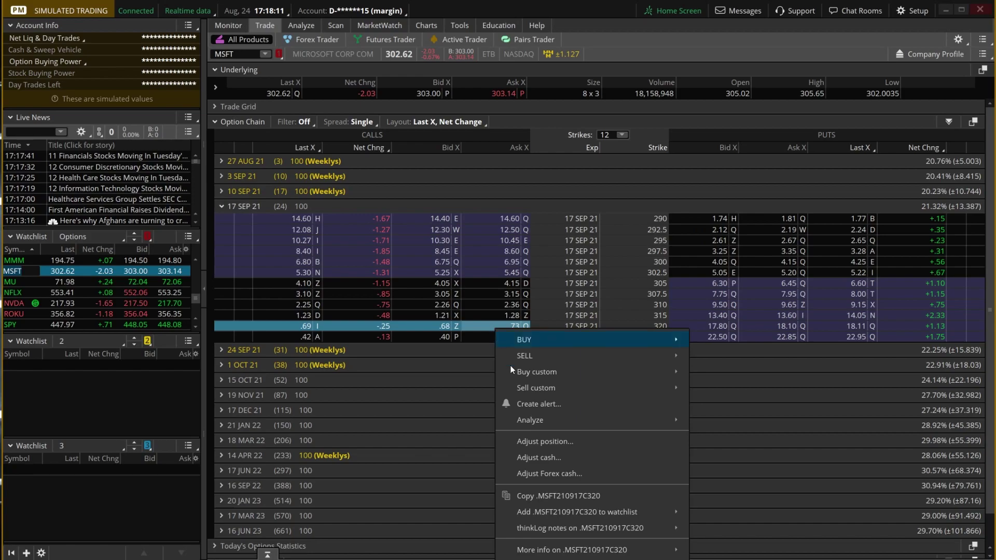
{"action": "mouse_move", "coordinate": [571, 558]}
{"action": "left_click", "coordinate": [739, 470]}
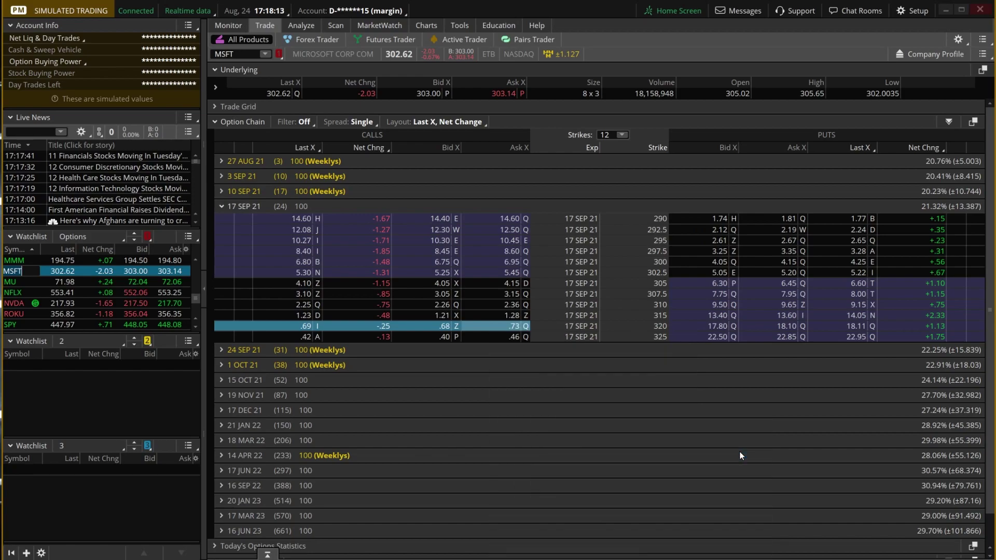
Send the MSFT 17 SEP 21 320 put to the Blue link group and return to the Flexible Grid
{"action": "right_click", "coordinate": [780, 326]}
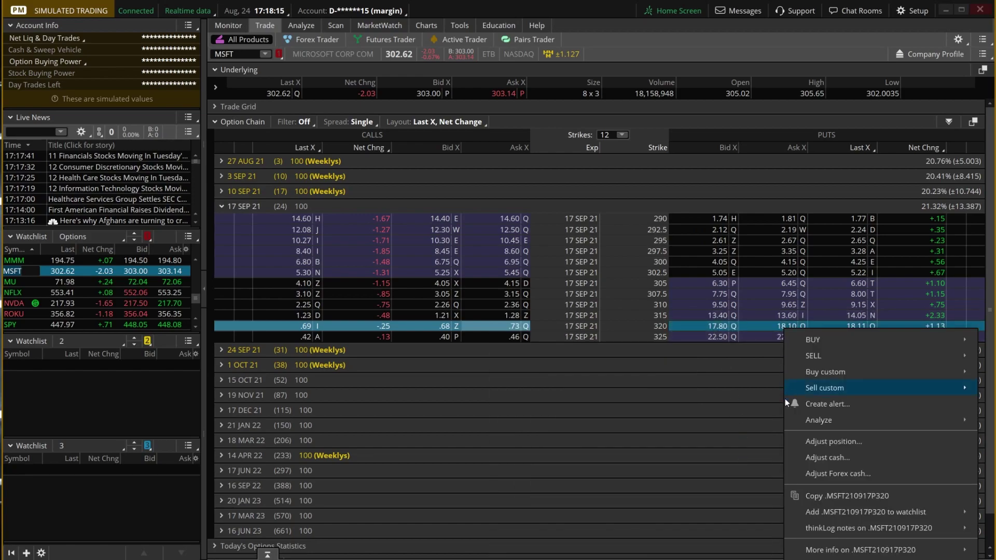
{"action": "mouse_move", "coordinate": [843, 558]}
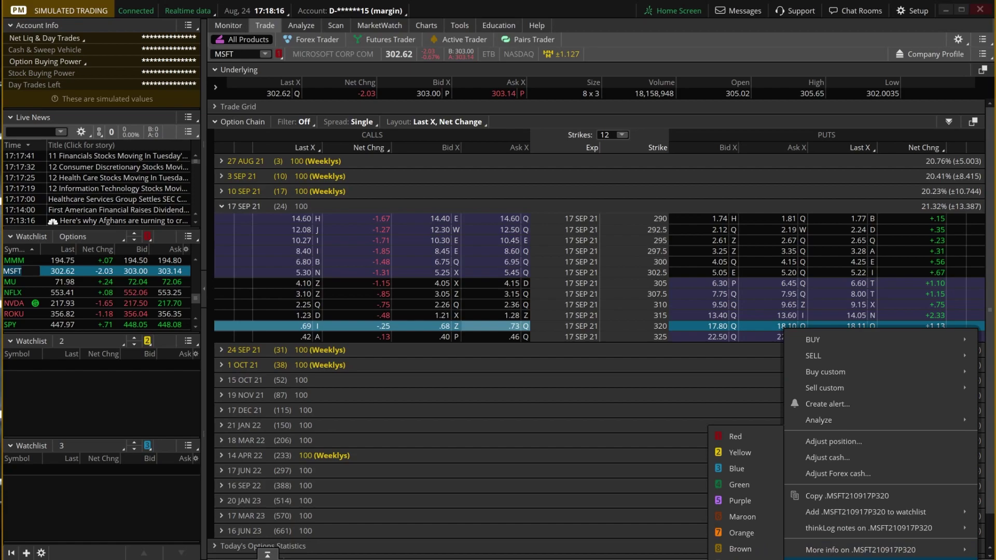
{"action": "left_click", "coordinate": [744, 473]}
{"action": "left_click", "coordinate": [425, 27]}
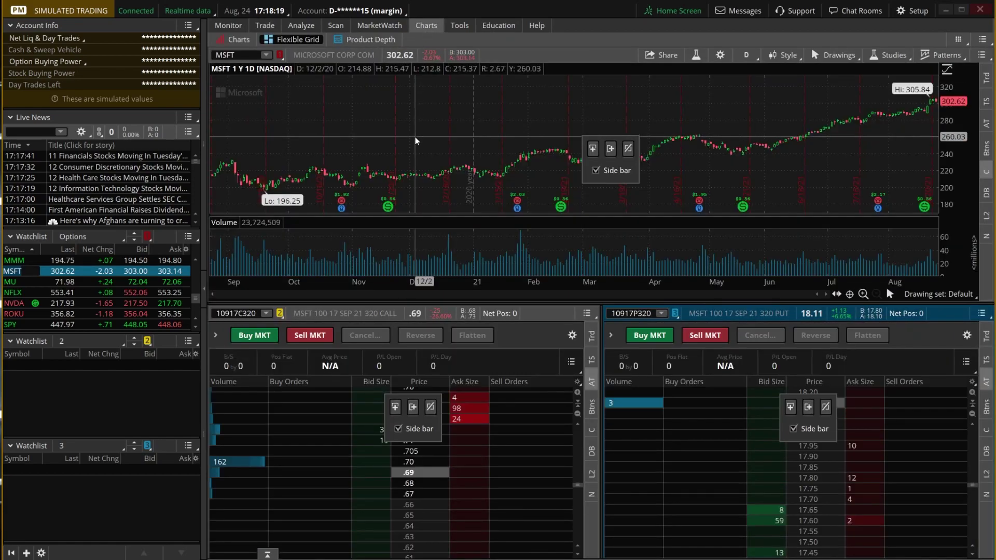